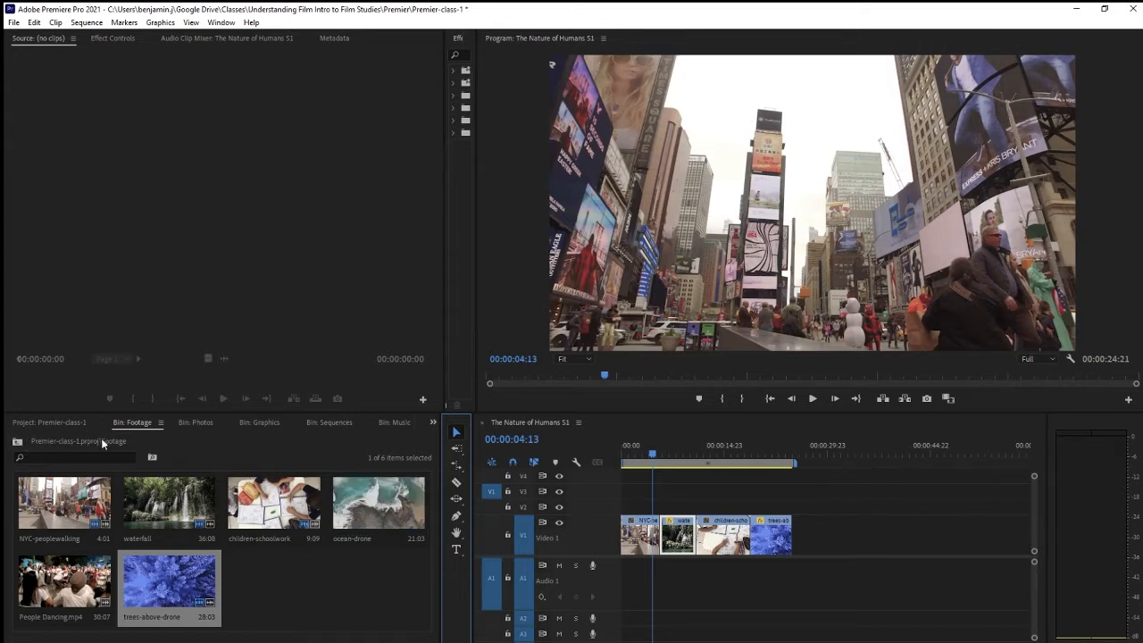
Step: Open the Graphics bin and delete the IAC logo graphic from it
left_click(18, 442)
left_click(18, 443)
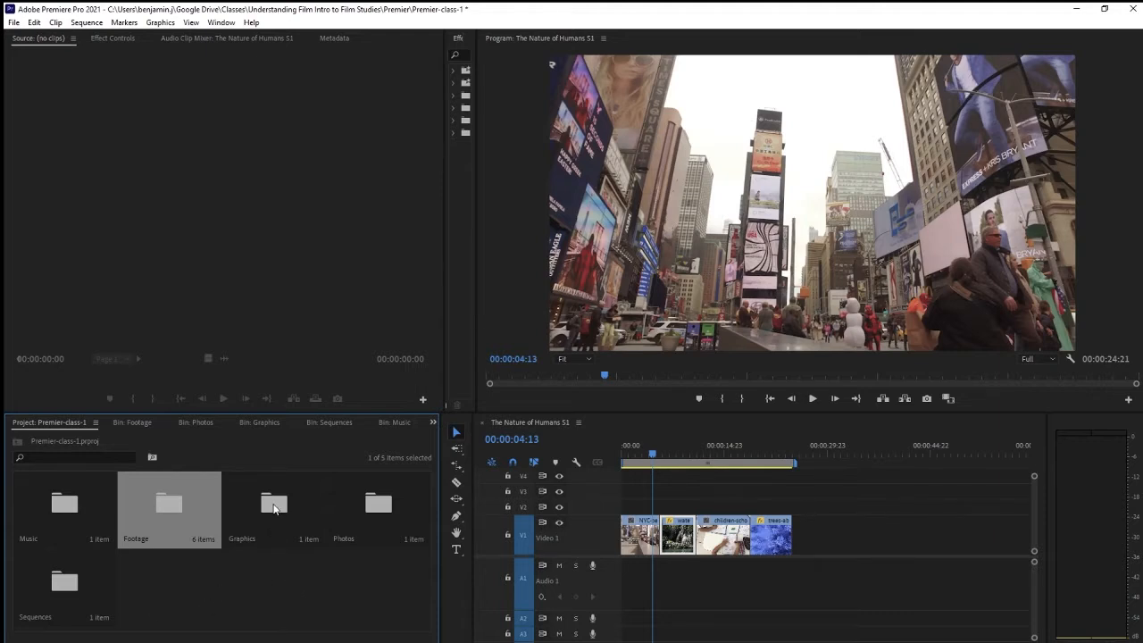
left_click(275, 508)
double_click(275, 507)
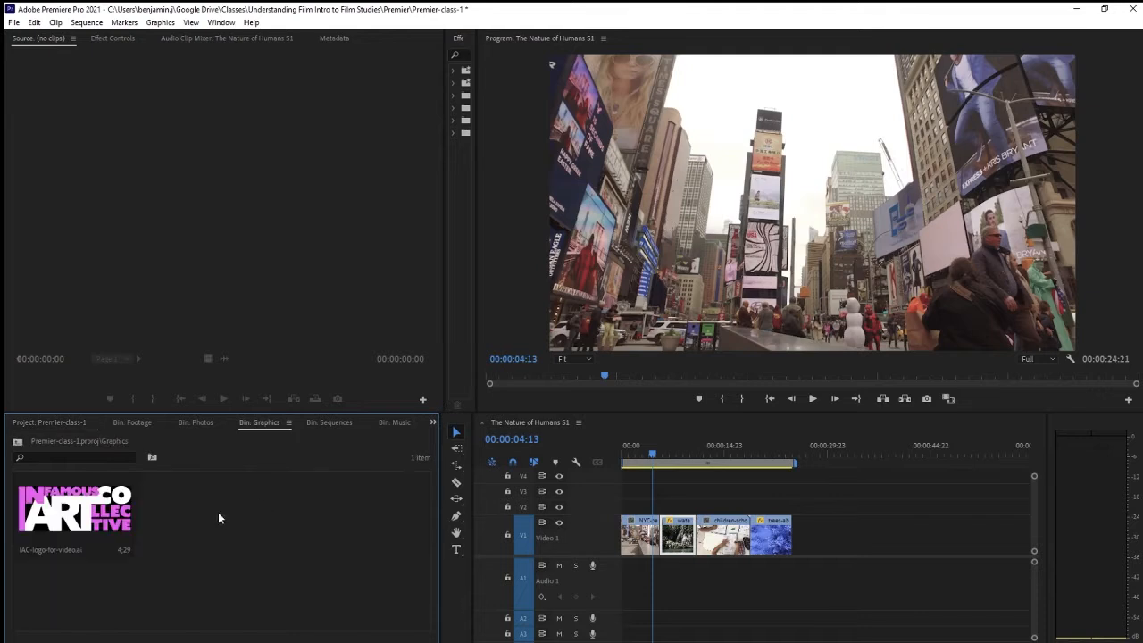
left_click(94, 511)
key("Delete")
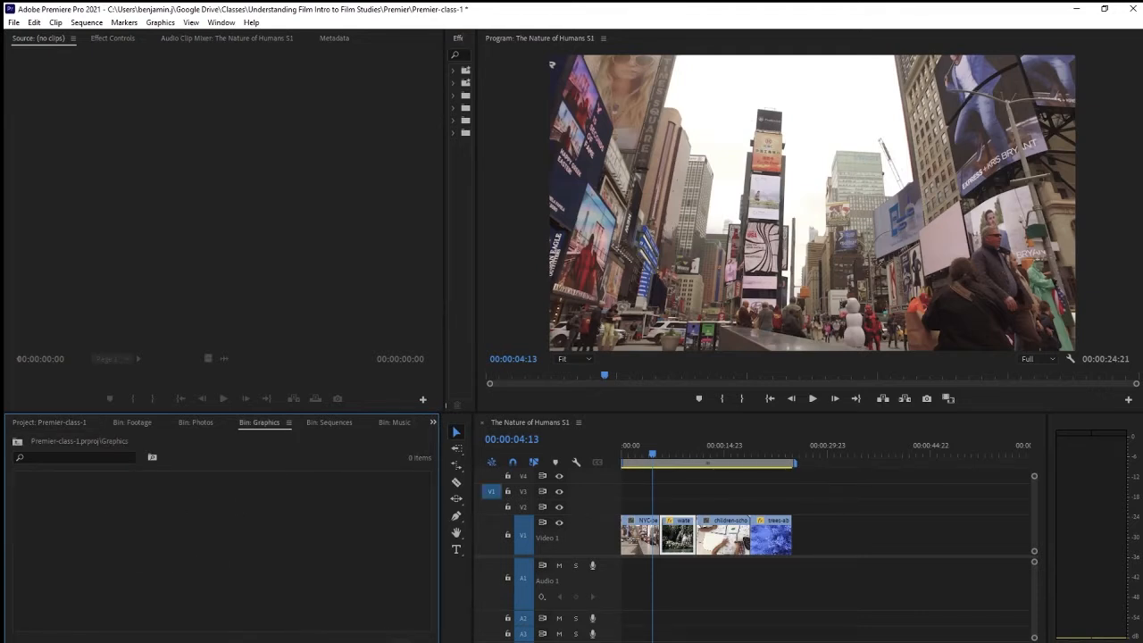
Step: Create a new adjustment layer in the Graphics bin and rename it color
left_click(400, 641)
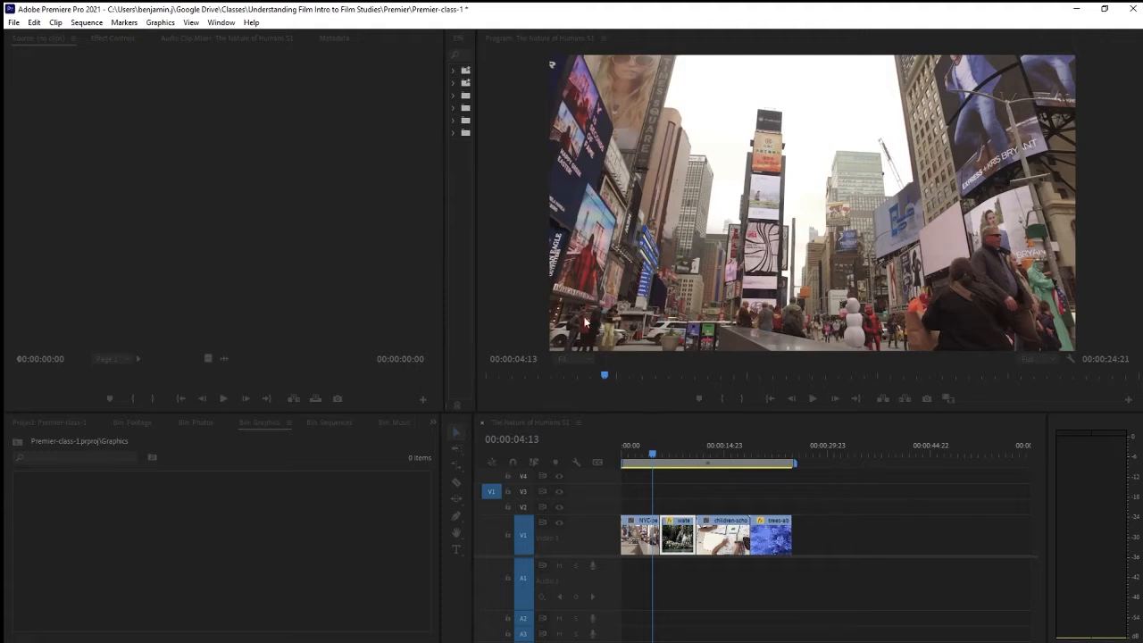
left_click(600, 391)
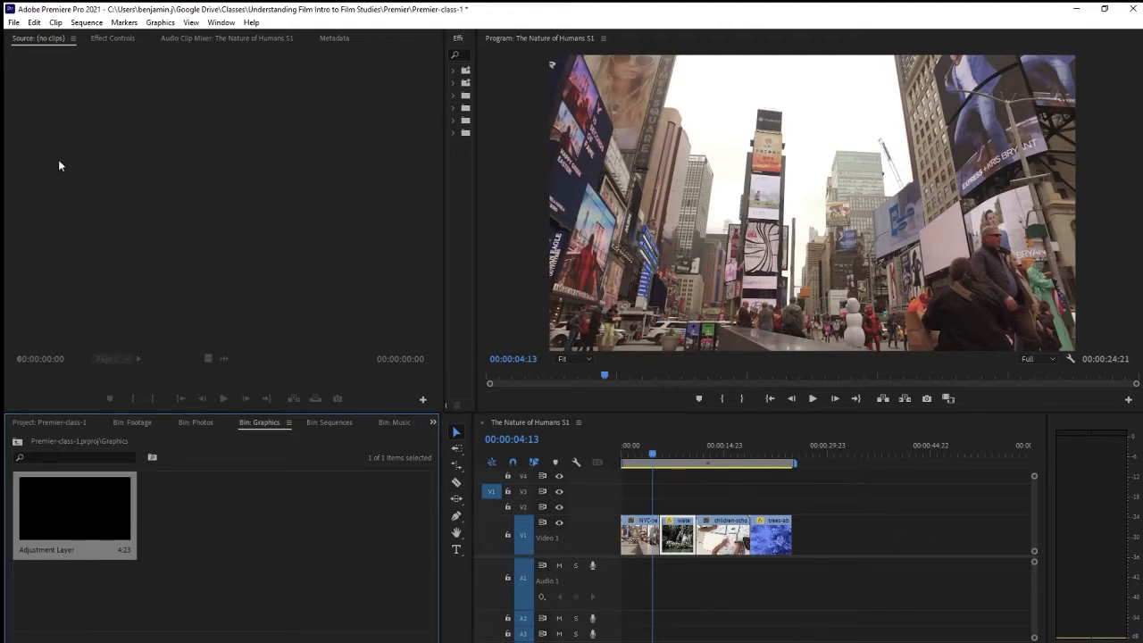
left_click(104, 233)
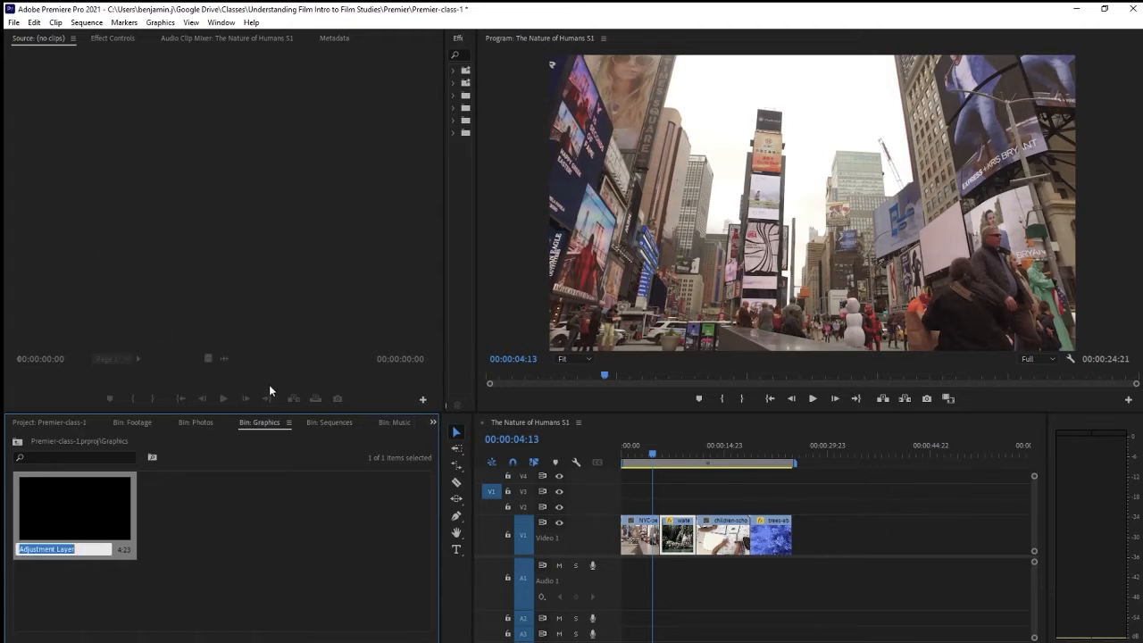
type("color")
key("ctrl+a")
left_click(265, 517)
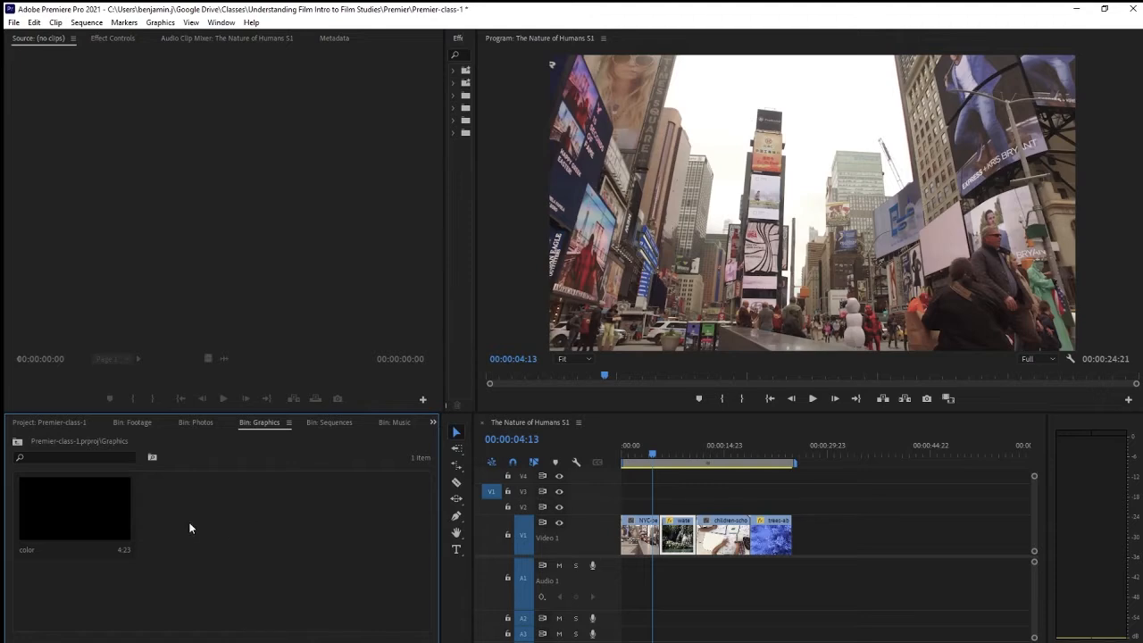
Step: Place the color adjustment layer on track V2 and stretch it across all four clips
left_click_drag(68, 509, 603, 515)
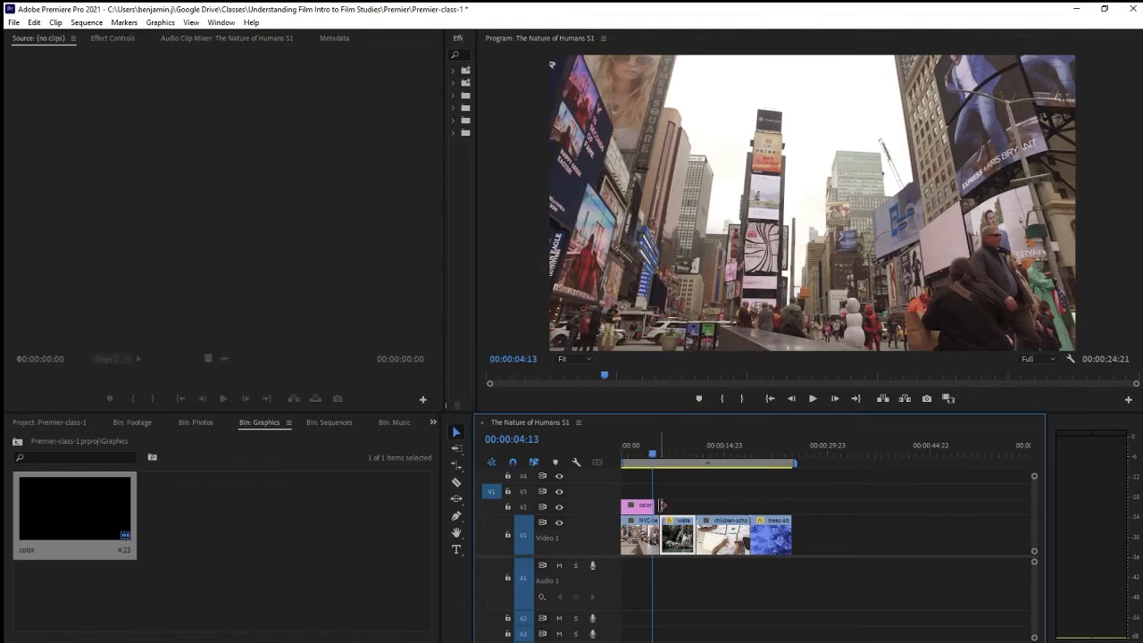
left_click_drag(655, 505, 695, 506)
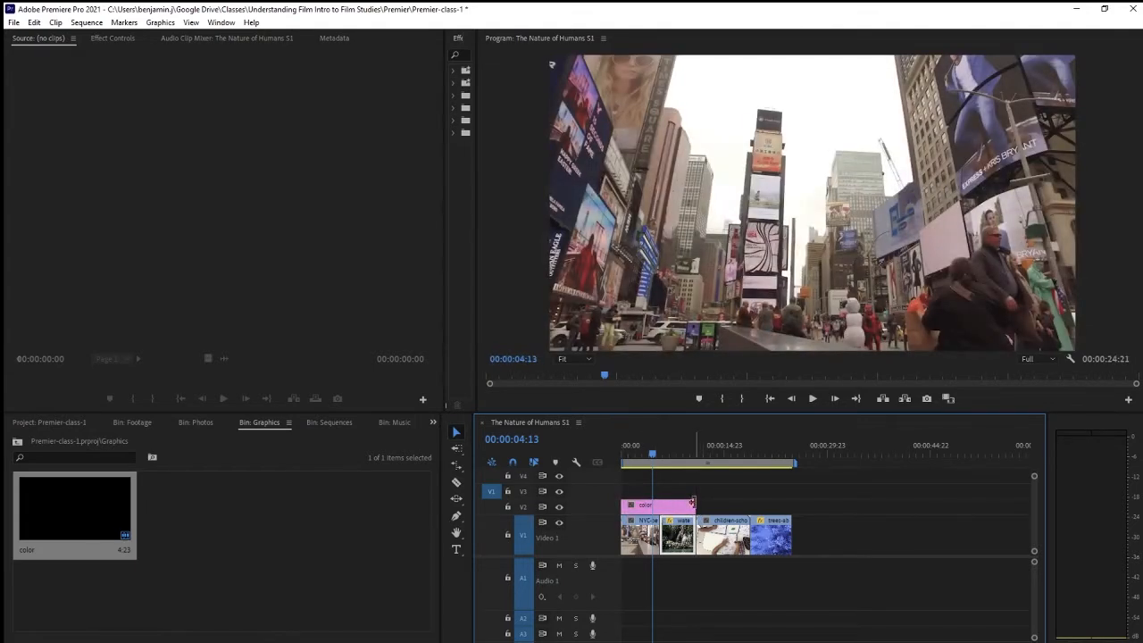
left_click_drag(691, 507, 792, 507)
Step: Switch to the Effects workspace
left_click_drag(643, 457, 651, 479)
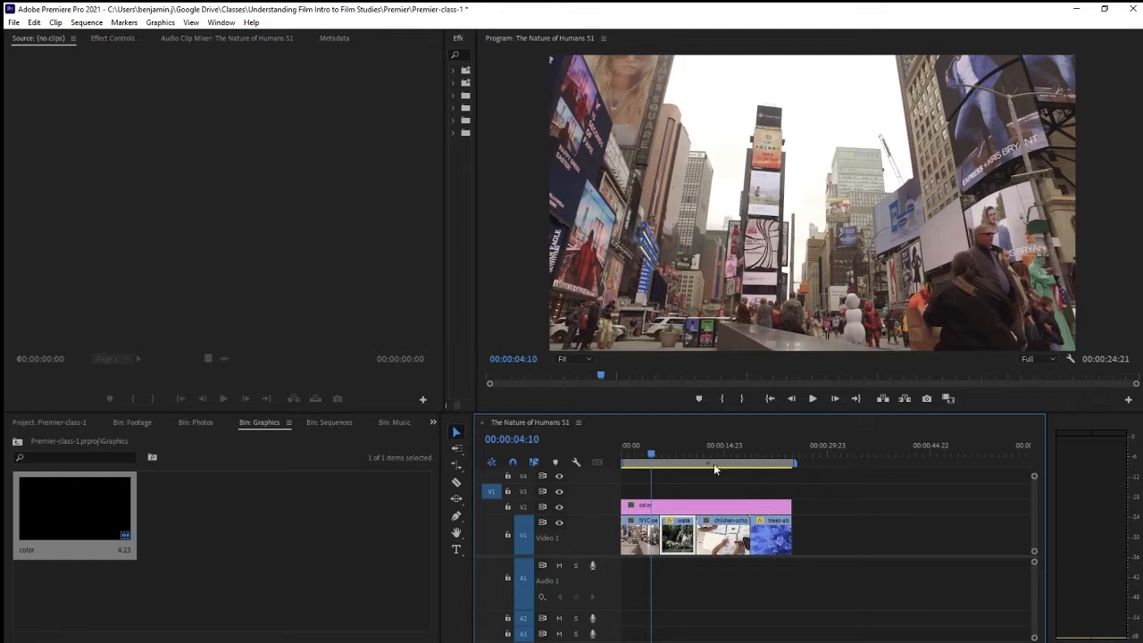
left_click(662, 507)
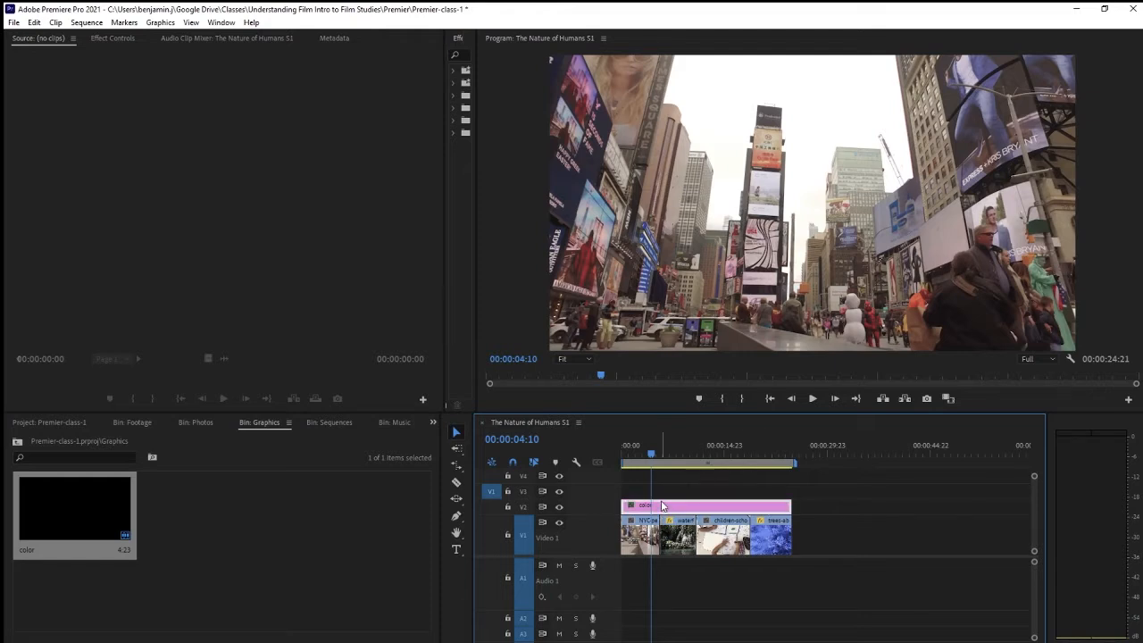
left_click(424, 114)
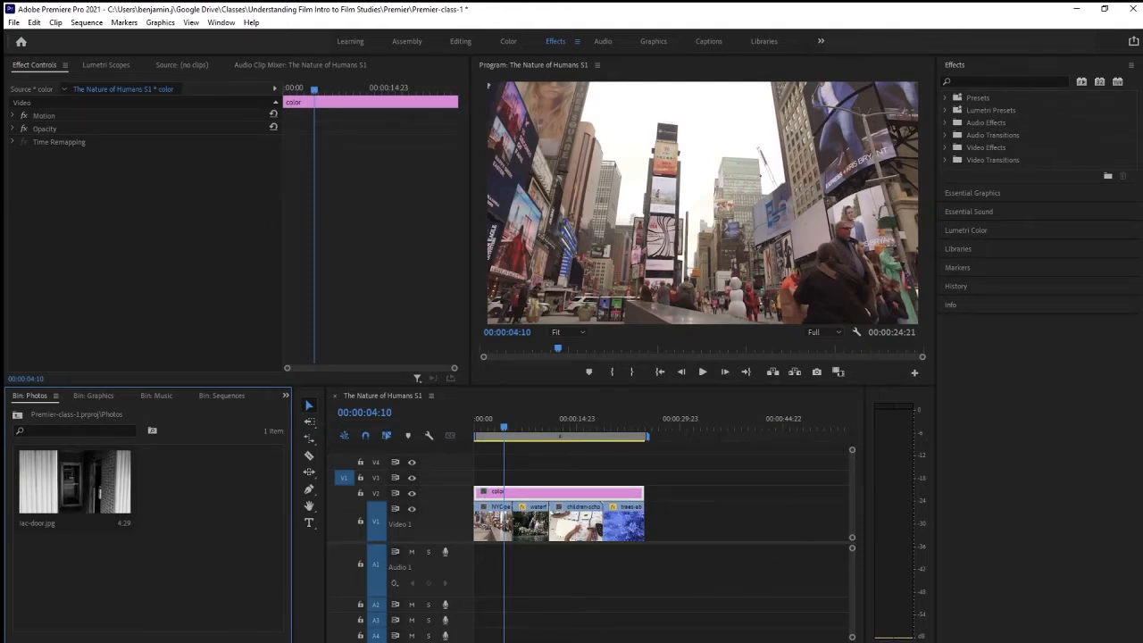
Step: Delete iac-door.jpg from the Photos bin and return to the project root
left_click(63, 509)
key("Delete")
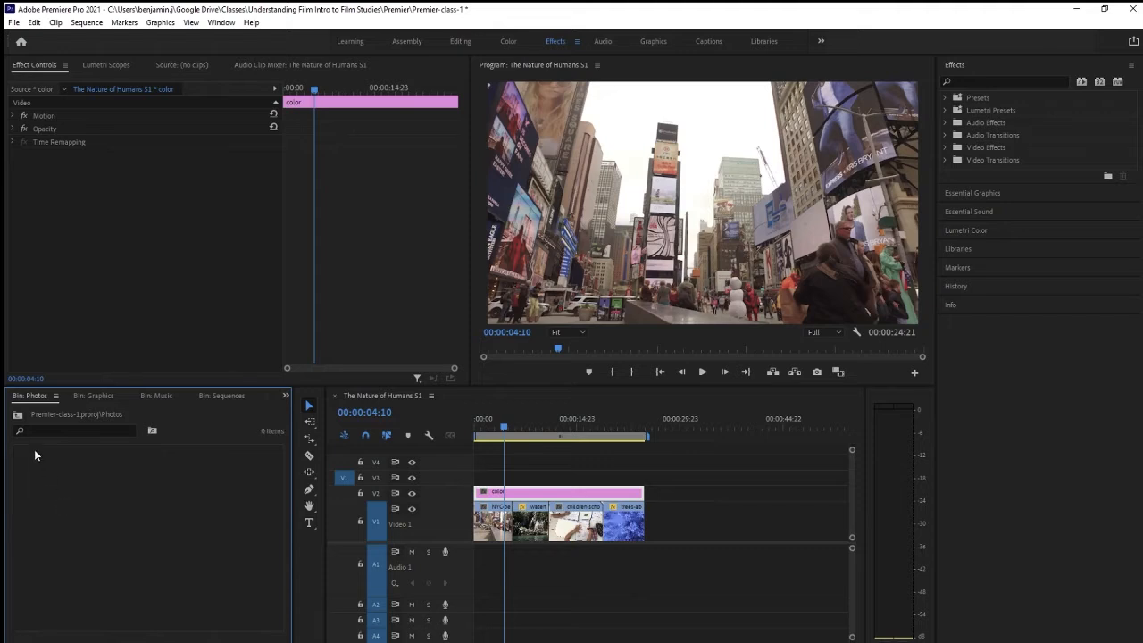
left_click(17, 417)
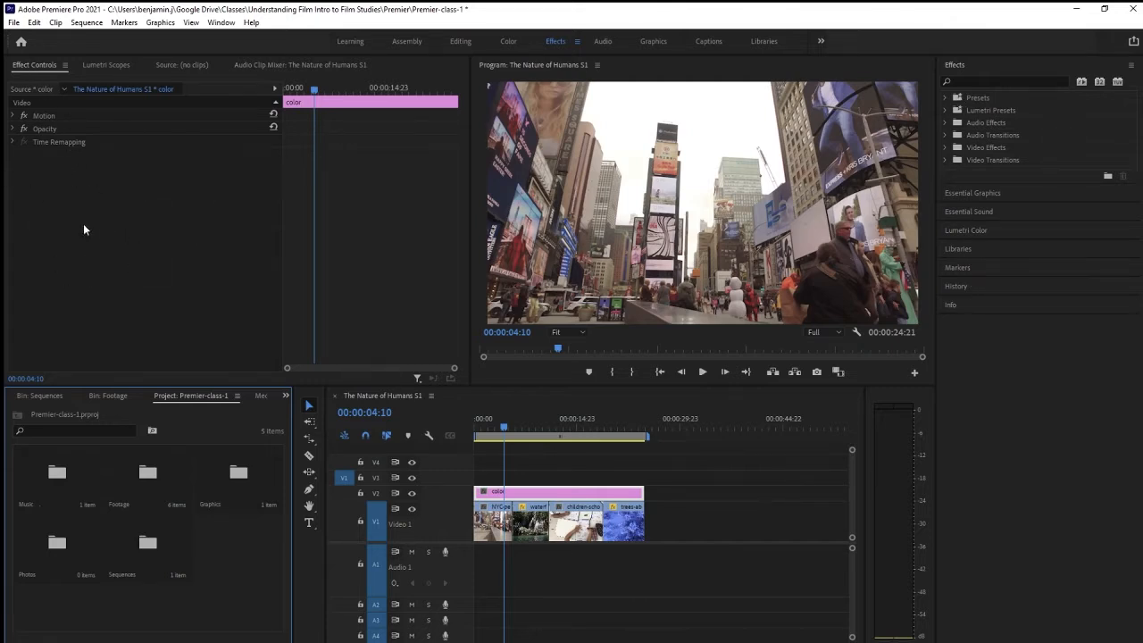
Step: Select the color adjustment layer and set its Lumetri Color Exposure to 0.5
left_click(594, 483)
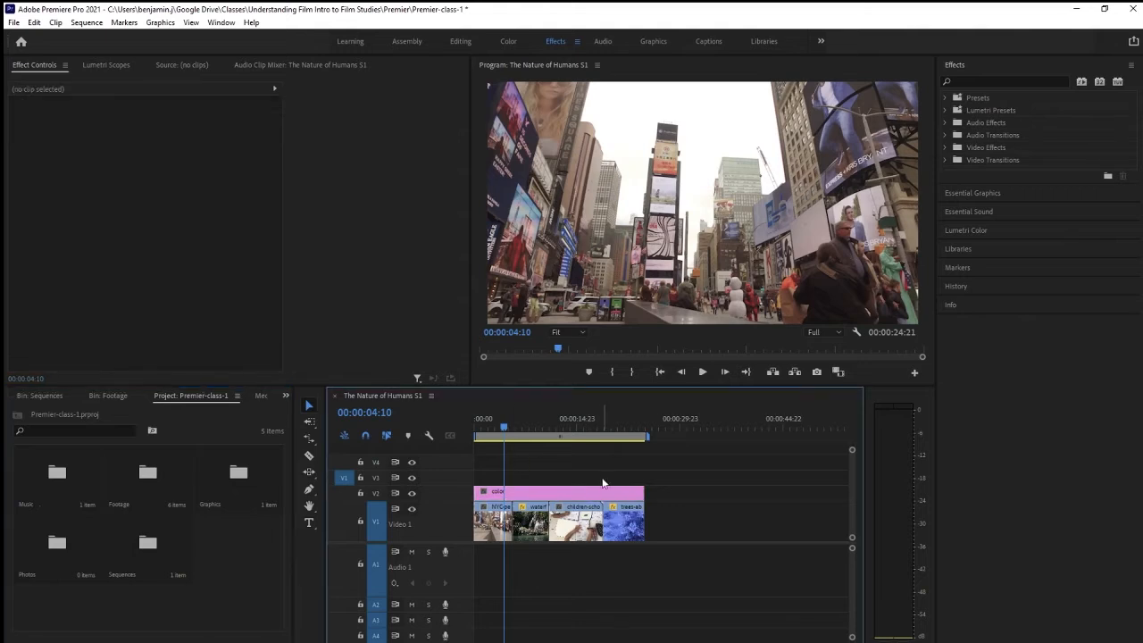
left_click(594, 488)
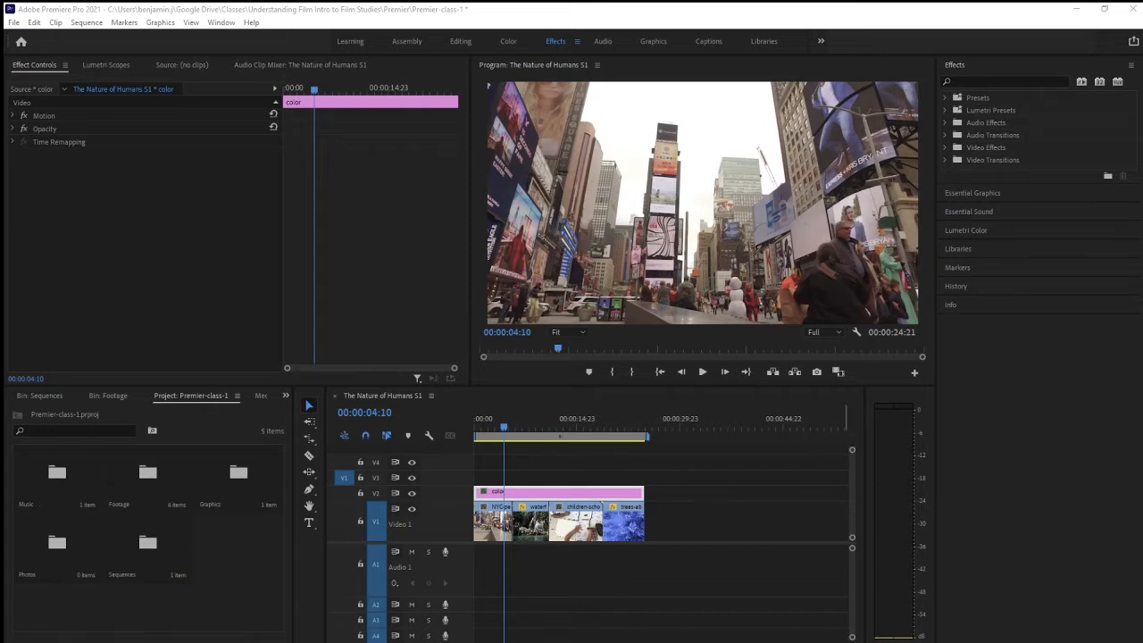
left_click(970, 232)
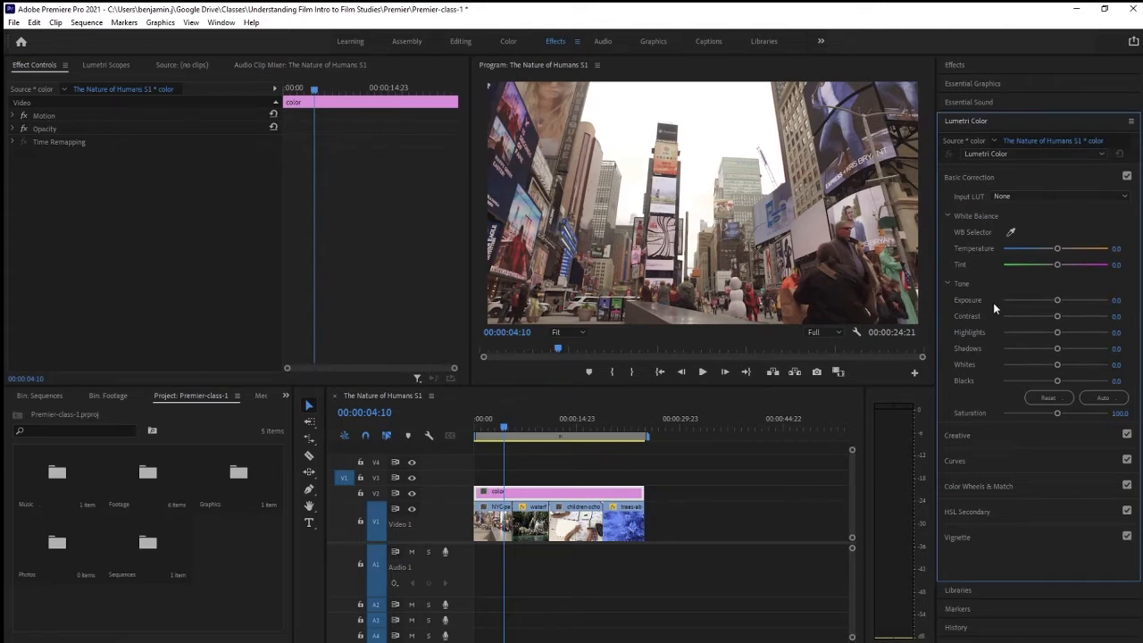
left_click(511, 426)
left_click_drag(511, 426, 529, 429)
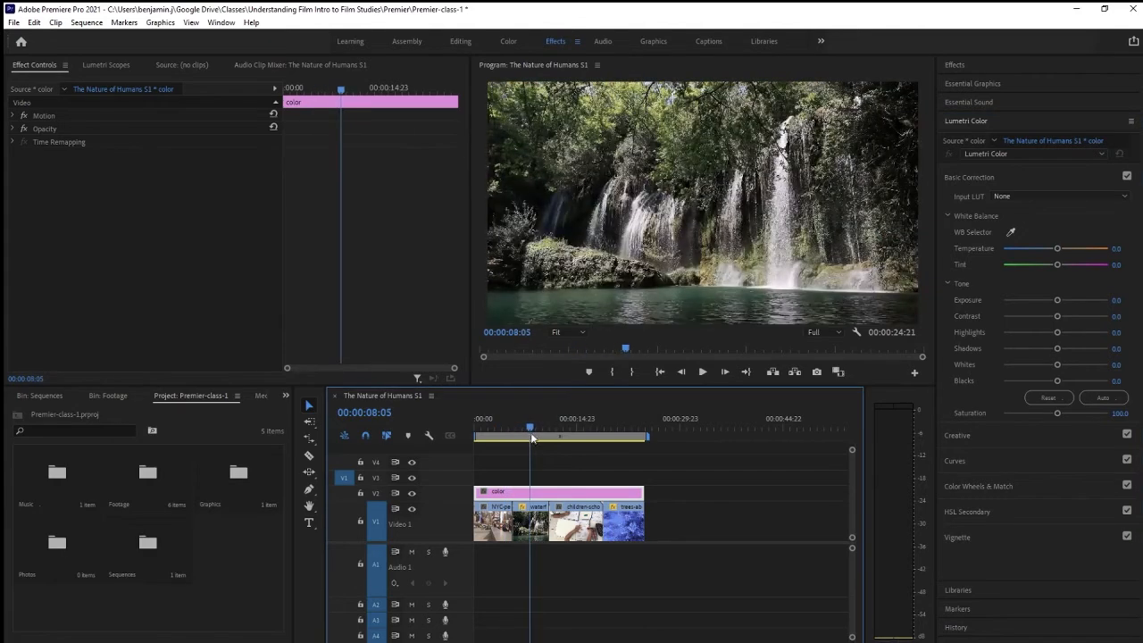
left_click(1058, 301)
left_click_drag(1058, 301, 1094, 304)
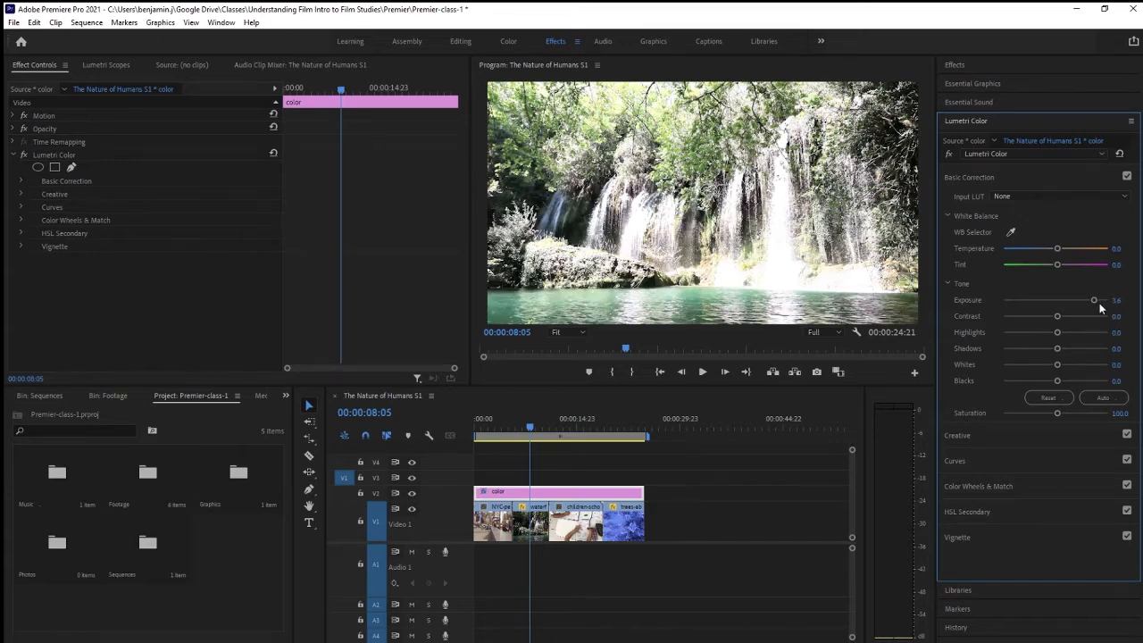
left_click_drag(1095, 302, 1061, 302)
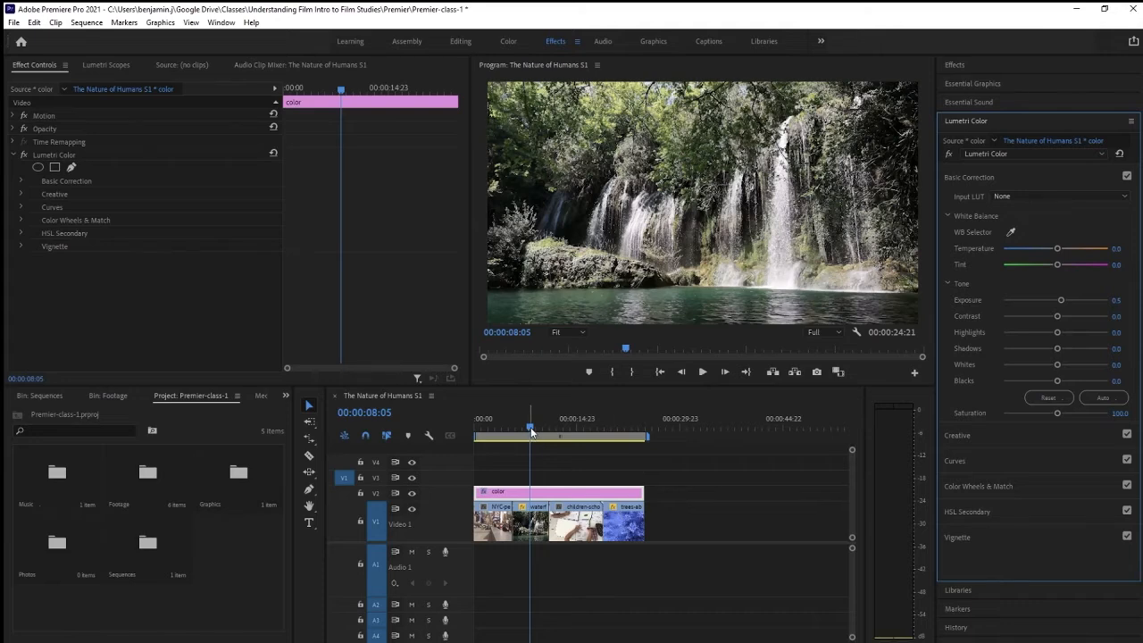
Step: Trim the color adjustment layer so it covers only the waterfall clip
mouse_move(530, 429)
left_mouse_down()
mouse_move(636, 452)
mouse_move(486, 463)
mouse_move(523, 479)
mouse_move(502, 492)
mouse_move(514, 492)
left_mouse_up()
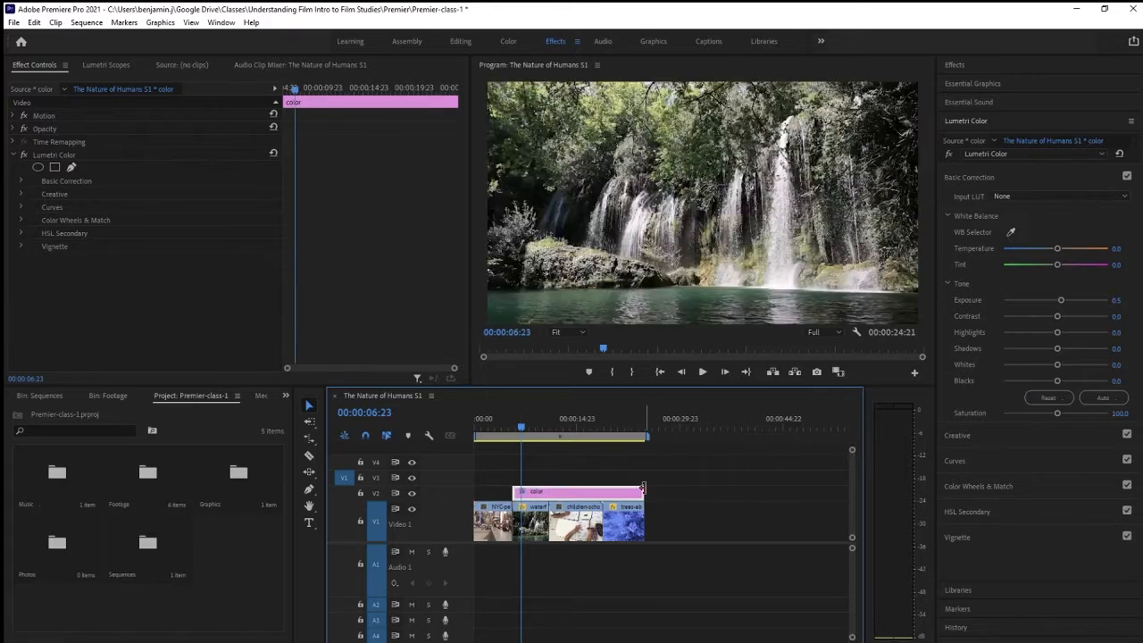
left_click_drag(639, 492, 547, 493)
mouse_move(521, 423)
left_mouse_down()
mouse_move(537, 423)
mouse_move(528, 430)
left_mouse_up()
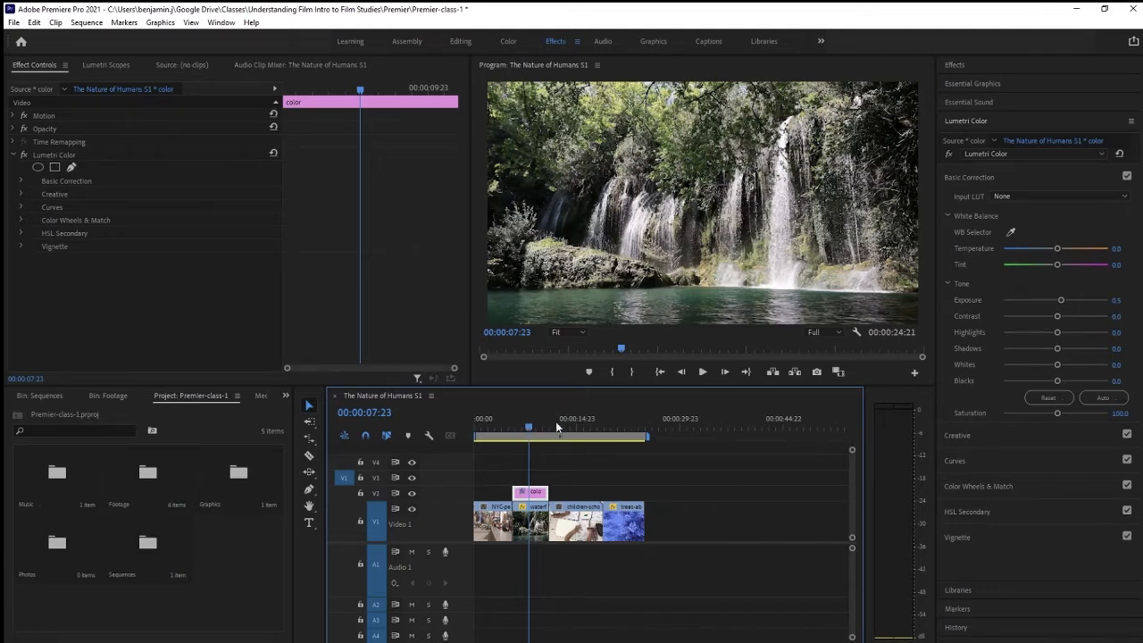
Step: Set the trees-above-drone clip's Lumetri Temperature to 27.8 and Tint to 33.7
left_click_drag(524, 435, 622, 451)
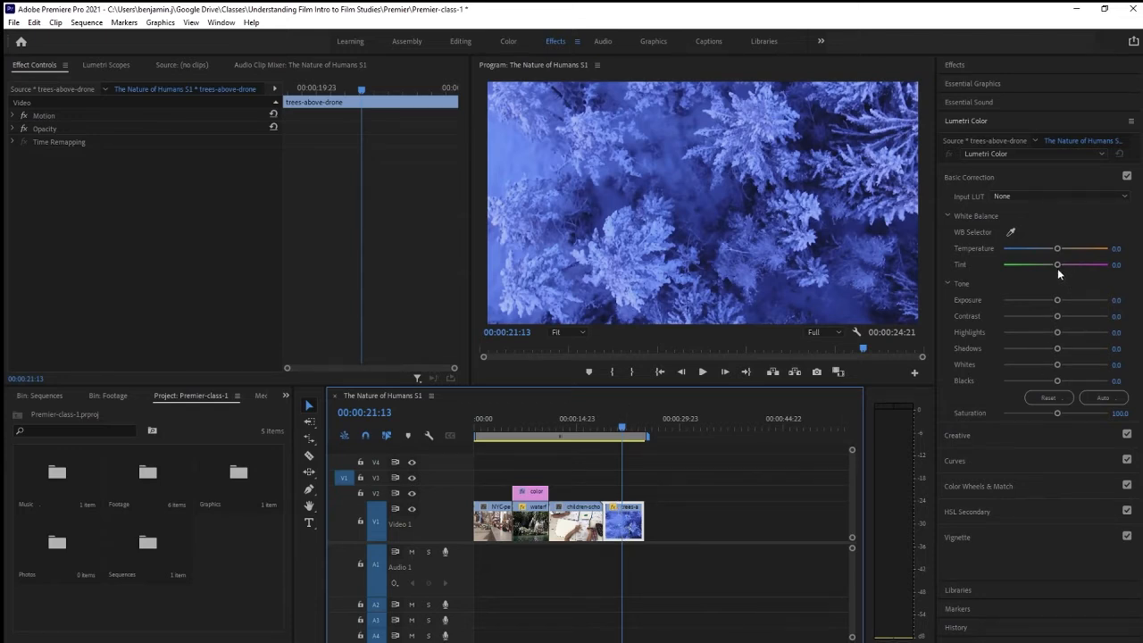
mouse_move(1062, 266)
left_mouse_down()
mouse_move(1074, 268)
mouse_move(1069, 249)
left_mouse_up()
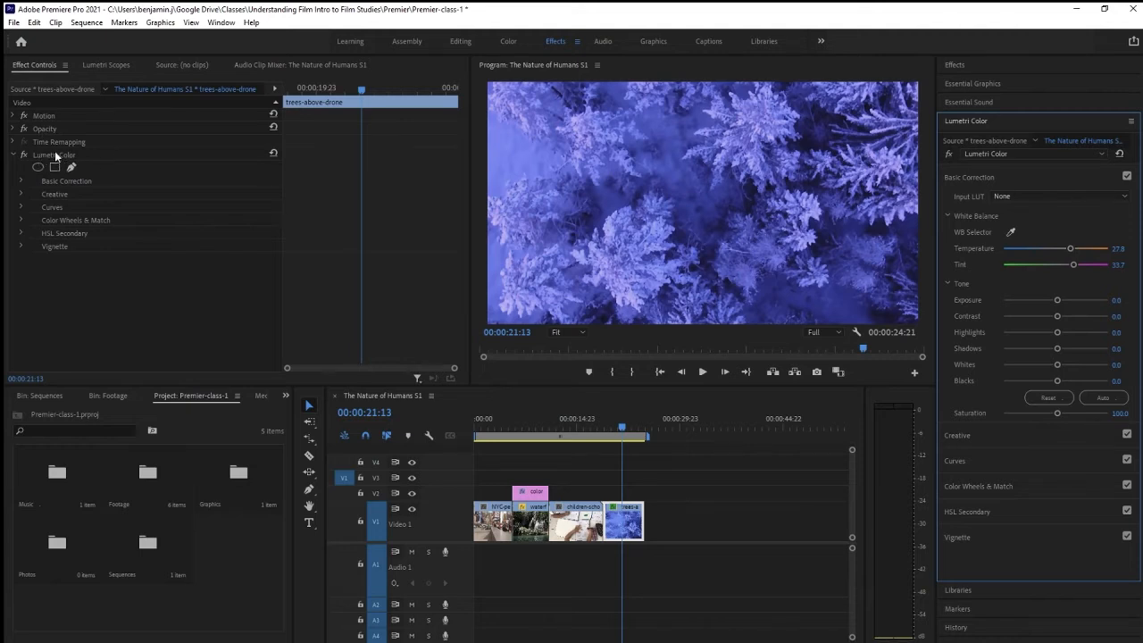
Step: Toggle the trees clip's Lumetri Color effect off and on to compare before and after
left_click(14, 157)
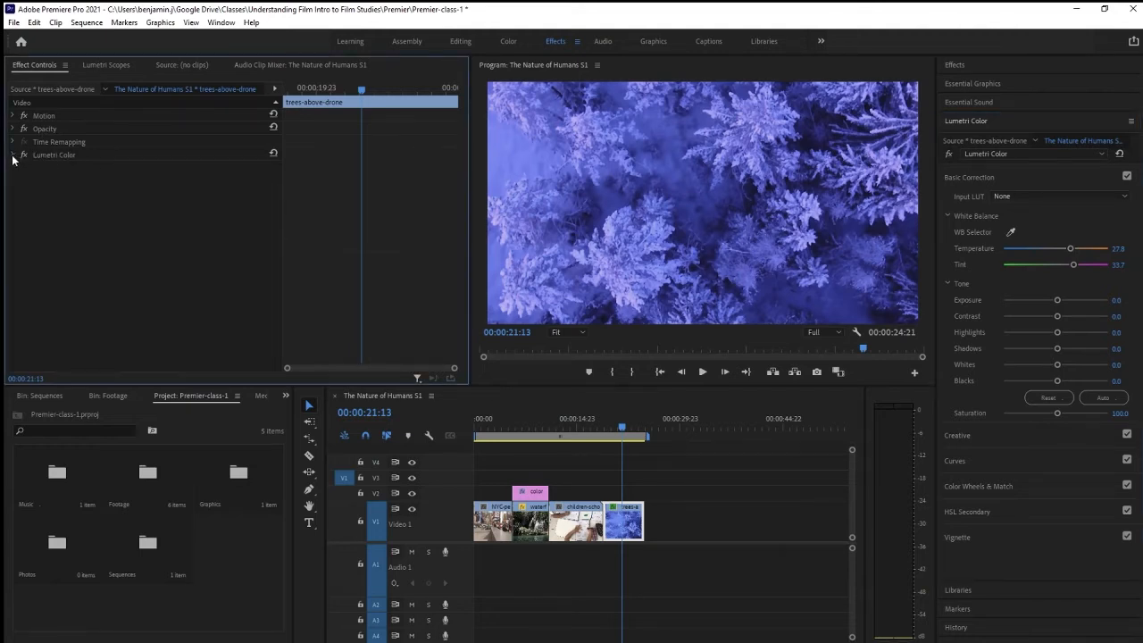
left_click(24, 155)
left_click(23, 155)
left_click(23, 155)
left_click(23, 154)
Step: Extend the color adjustment layer back to span the whole sequence
mouse_move(621, 430)
left_mouse_down()
mouse_move(642, 434)
mouse_move(610, 437)
mouse_move(641, 443)
mouse_move(623, 441)
left_mouse_up()
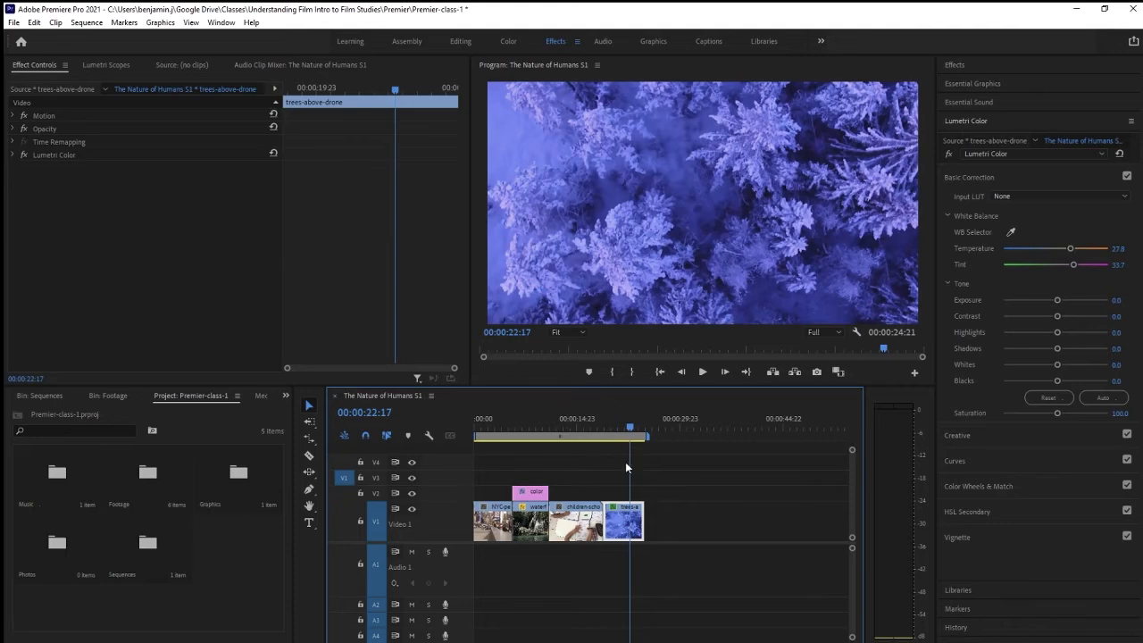
left_click_drag(628, 428, 529, 424)
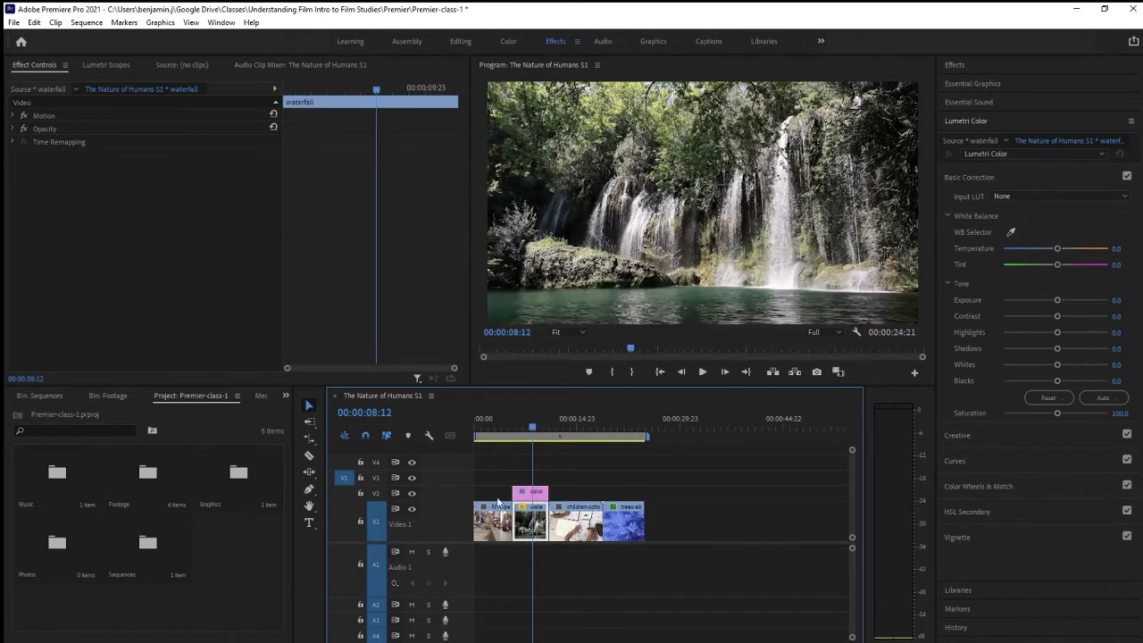
left_click_drag(513, 492, 475, 489)
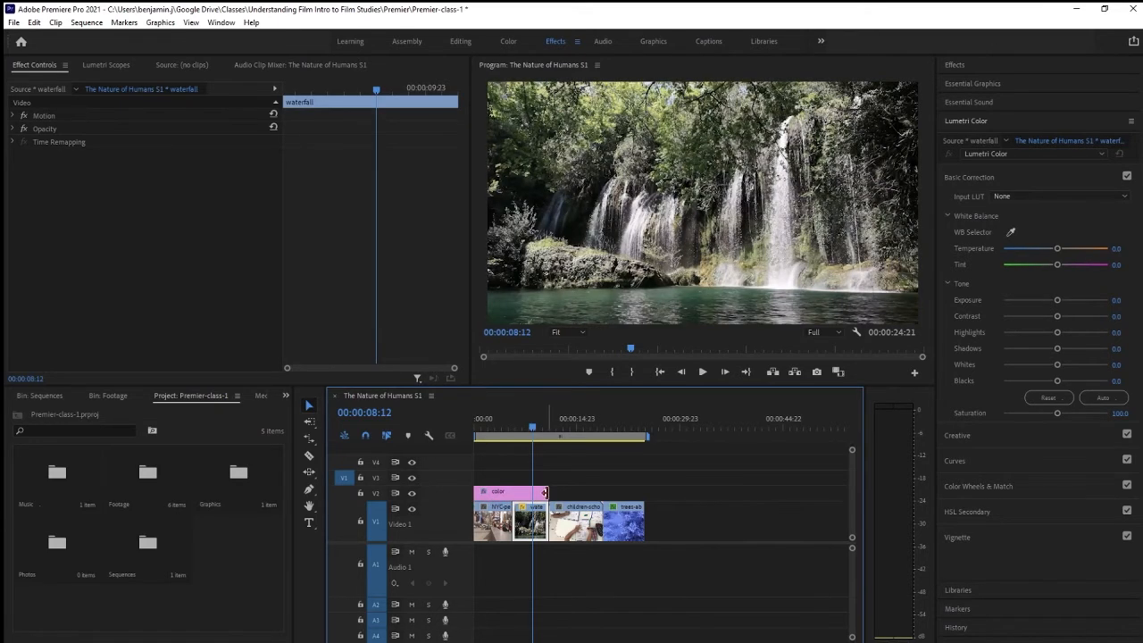
left_click_drag(544, 492, 644, 492)
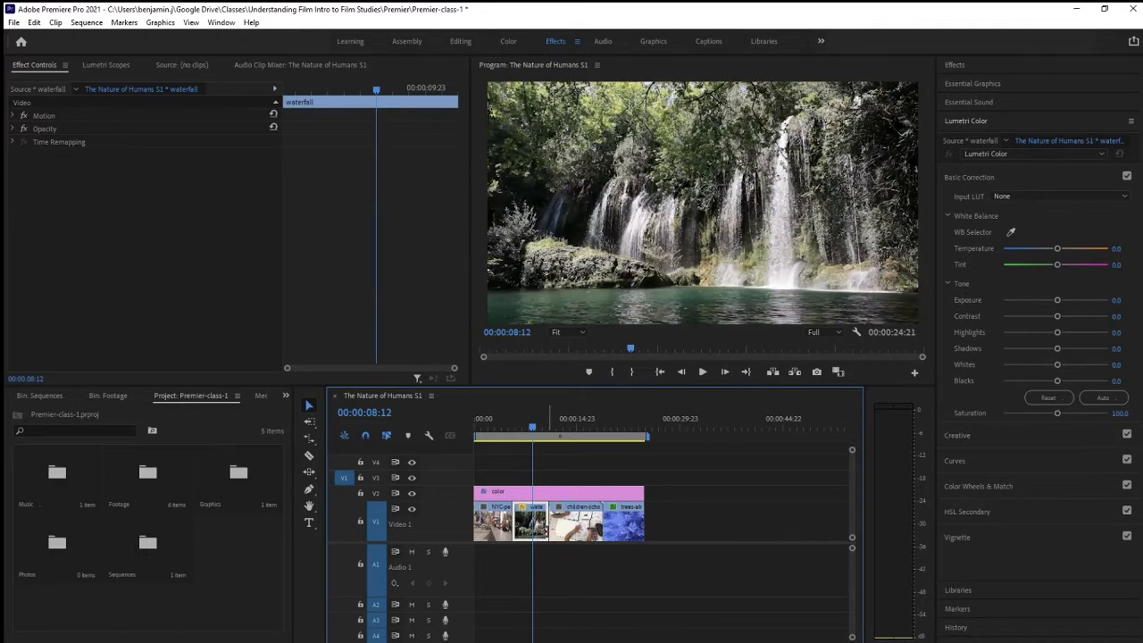
Step: Make the footage black and white by setting the Creative Saturation to 0
left_click(969, 435)
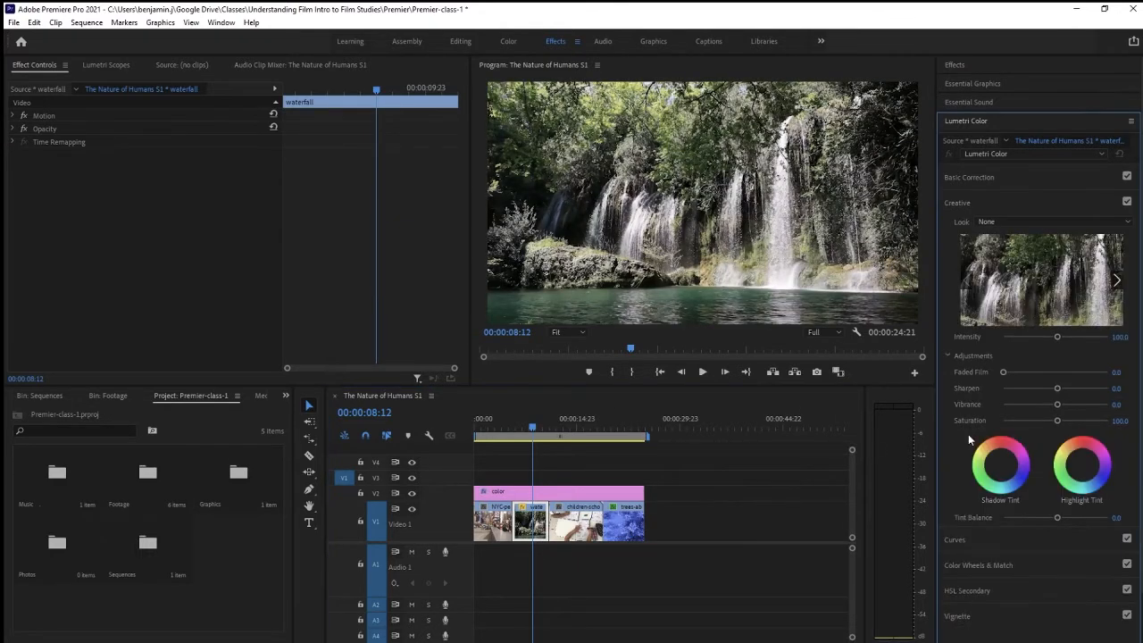
left_click(957, 203)
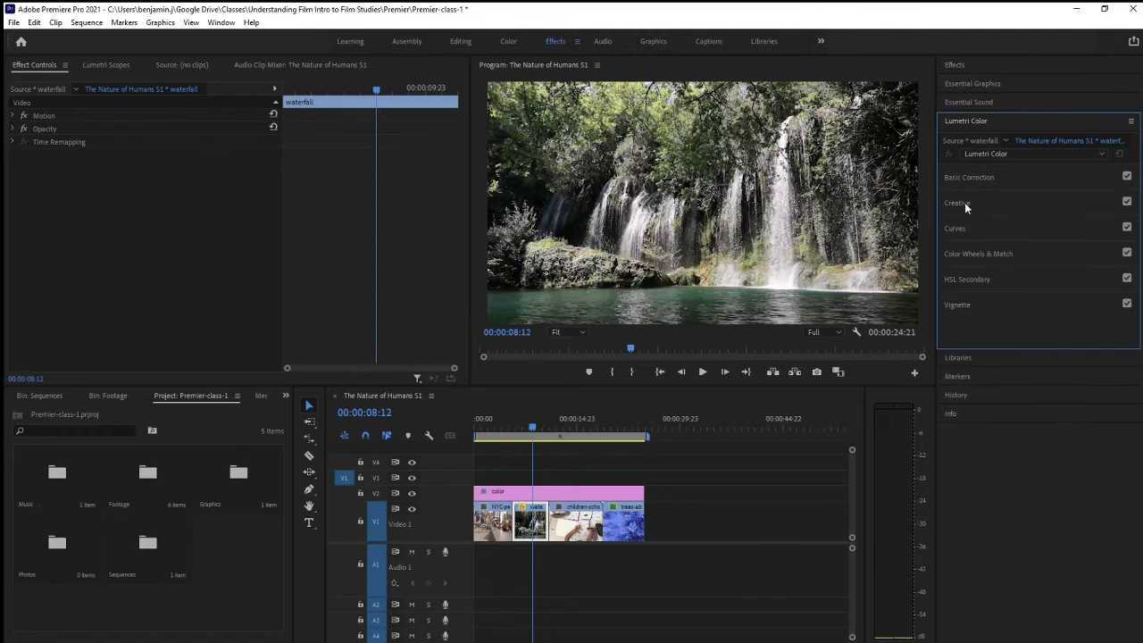
left_click(963, 175)
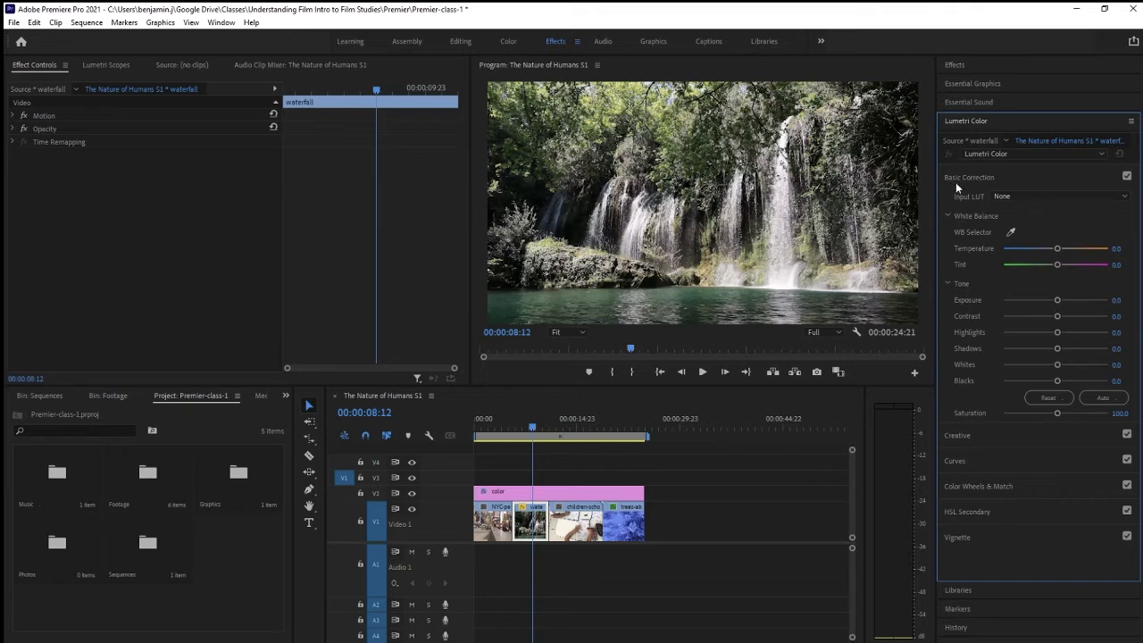
left_click(978, 441)
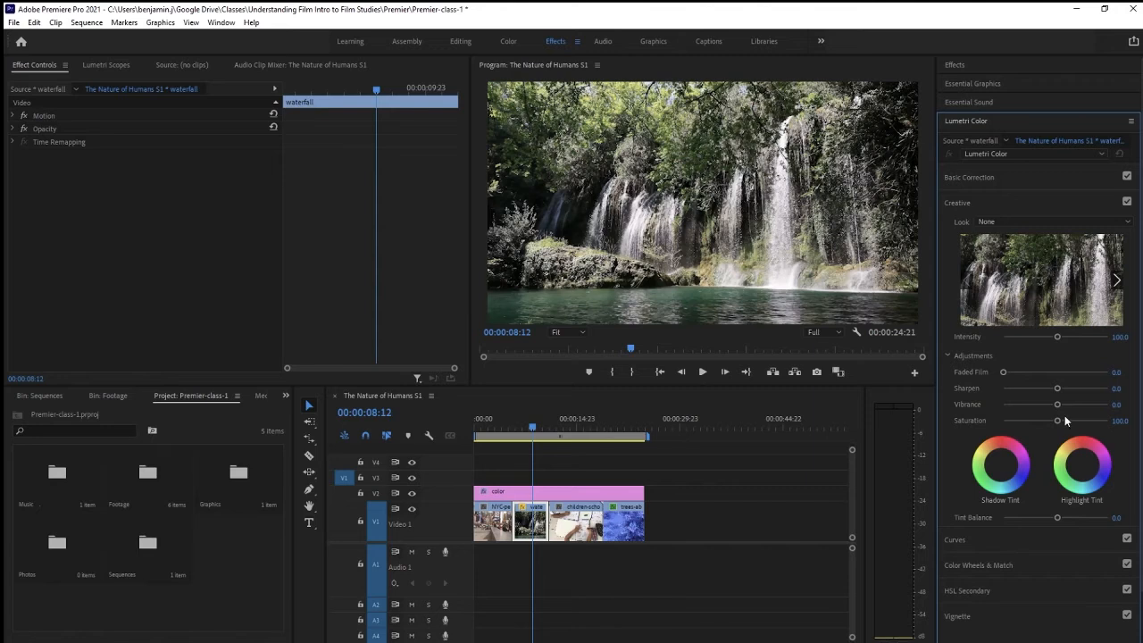
left_click_drag(1057, 421, 994, 425)
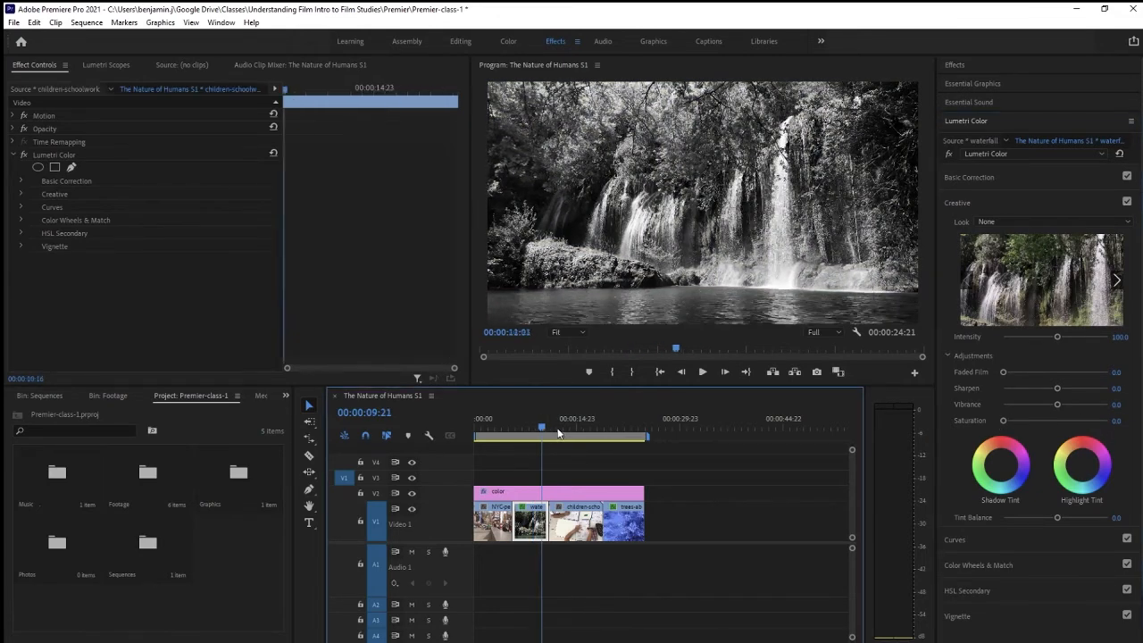
left_click_drag(543, 426, 496, 427)
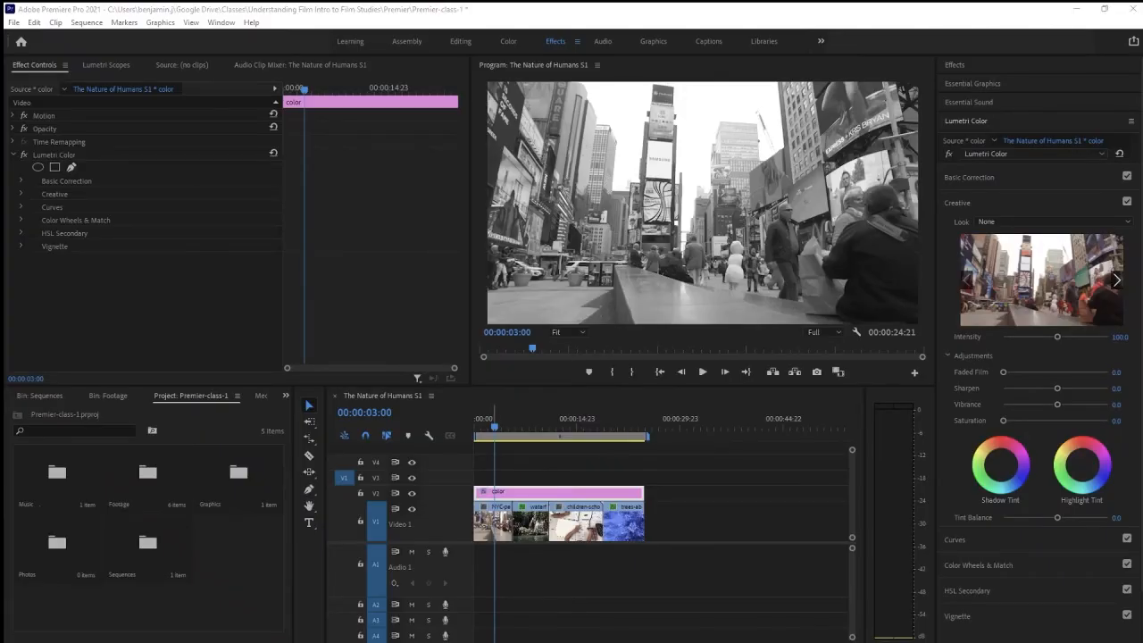
Step: Expand the Creative section and add a Saturation keyframe at 0 around 00:00:03:10 on the color adjustment layer
left_click_drag(495, 429, 506, 430)
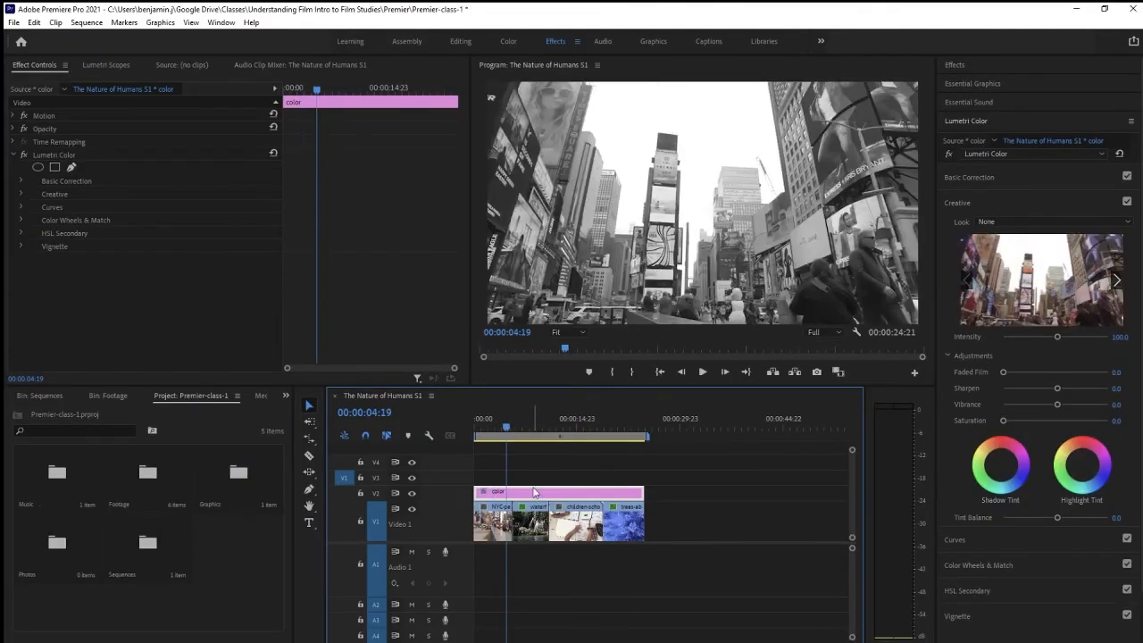
left_click(21, 194)
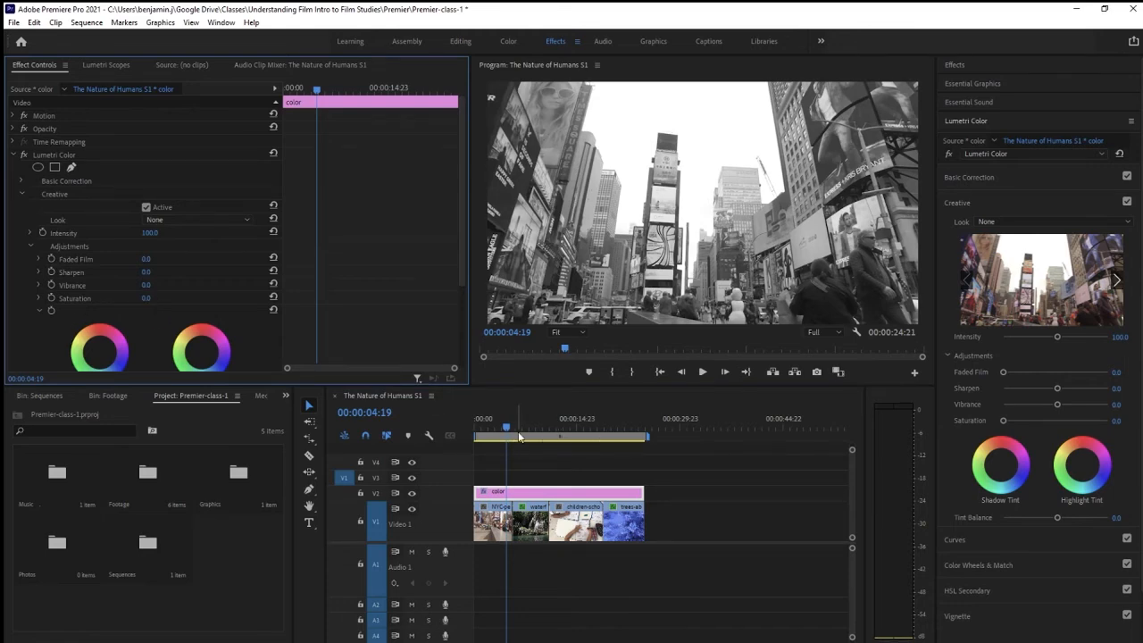
mouse_move(502, 423)
left_mouse_down()
mouse_move(469, 423)
mouse_move(498, 425)
mouse_move(501, 439)
left_mouse_up()
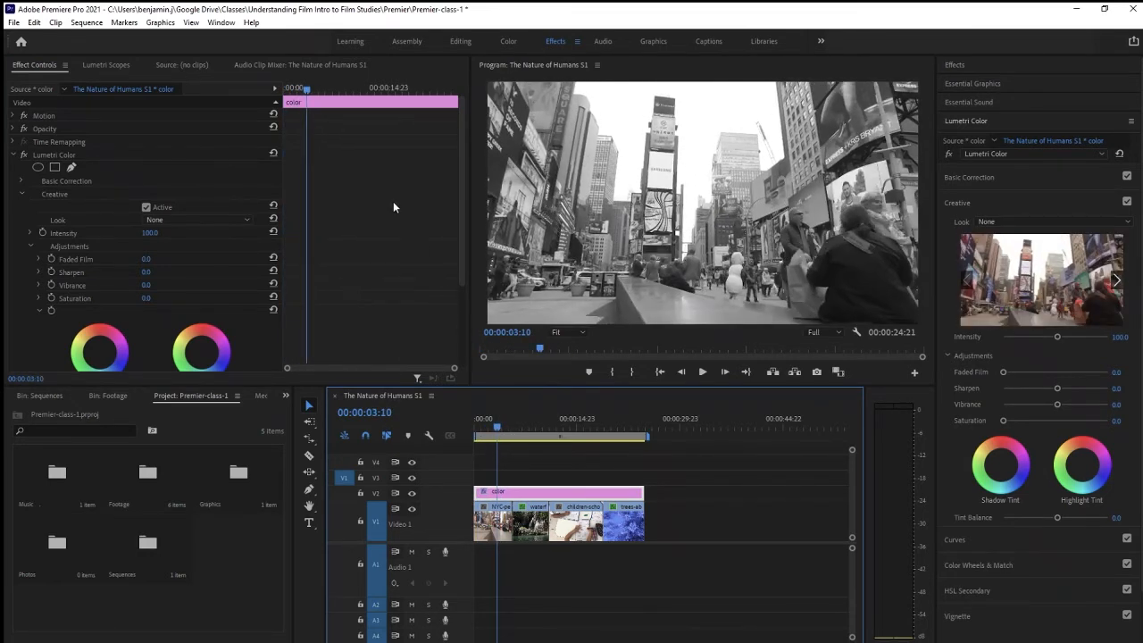
left_click(51, 300)
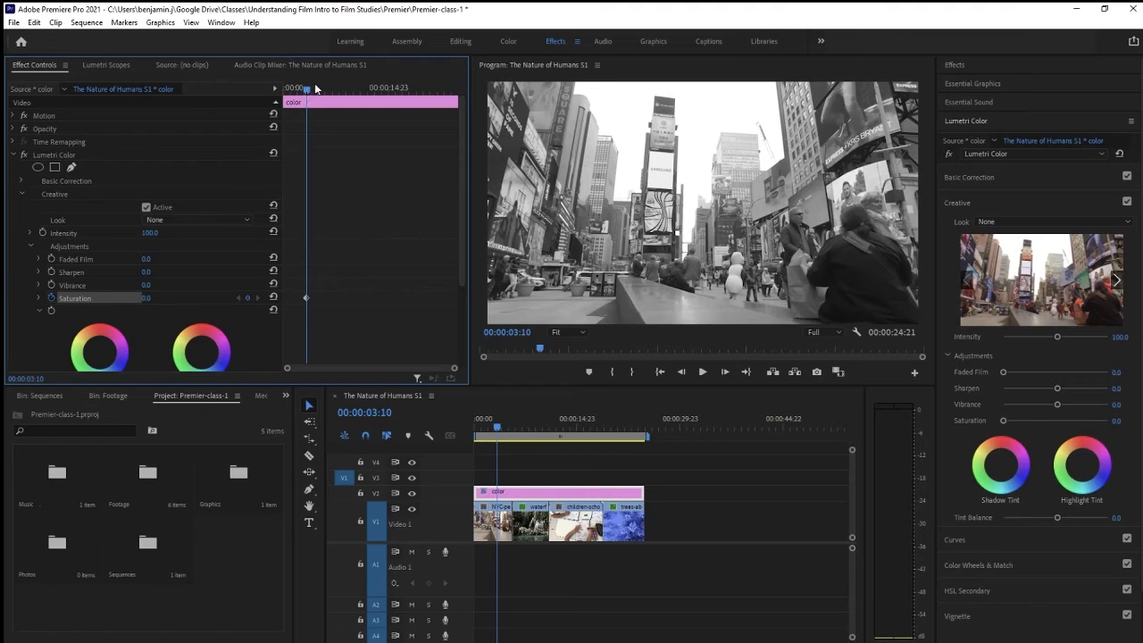
Step: Move to about 00:00:05:07 and set Creative Saturation to 100, adding a second keyframe
mouse_move(307, 92)
left_mouse_down()
mouse_move(338, 97)
mouse_move(321, 98)
left_mouse_up()
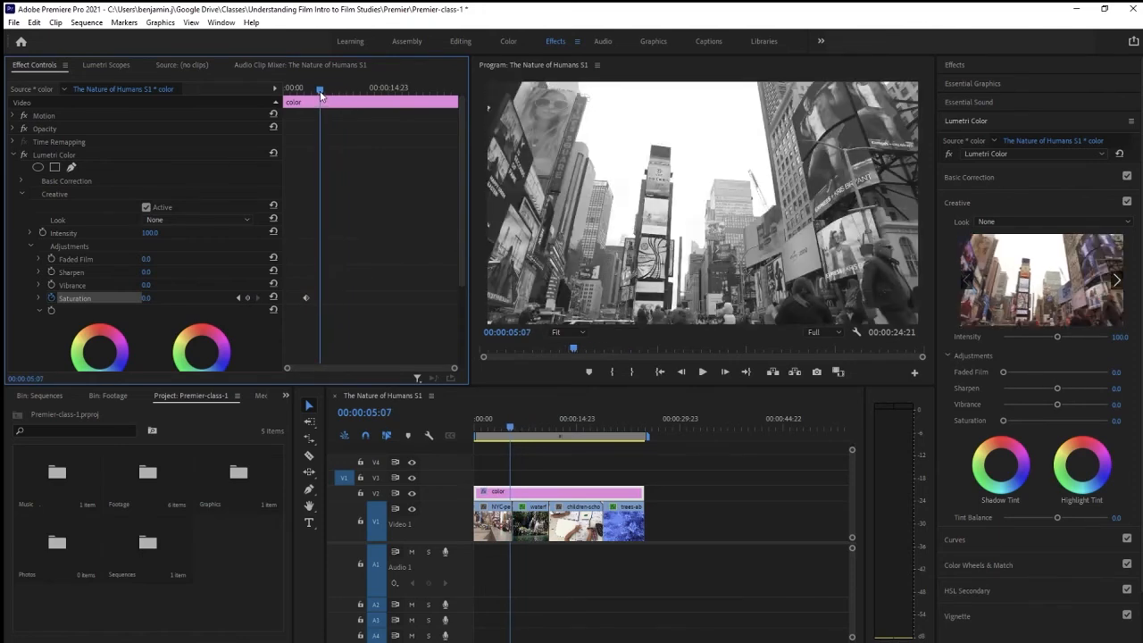
left_click_drag(146, 298, 223, 298)
left_click(149, 299)
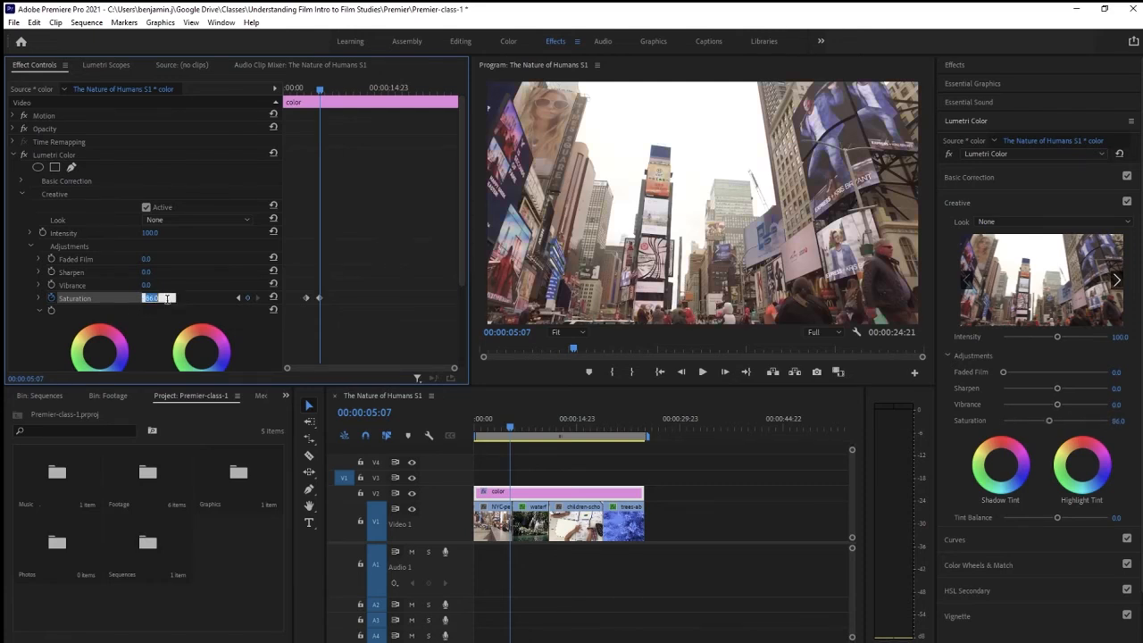
type("100")
key("Return")
Step: Play back and scrub through the black-and-white to color transition to review it
left_click_drag(319, 89, 298, 97)
left_click(704, 371)
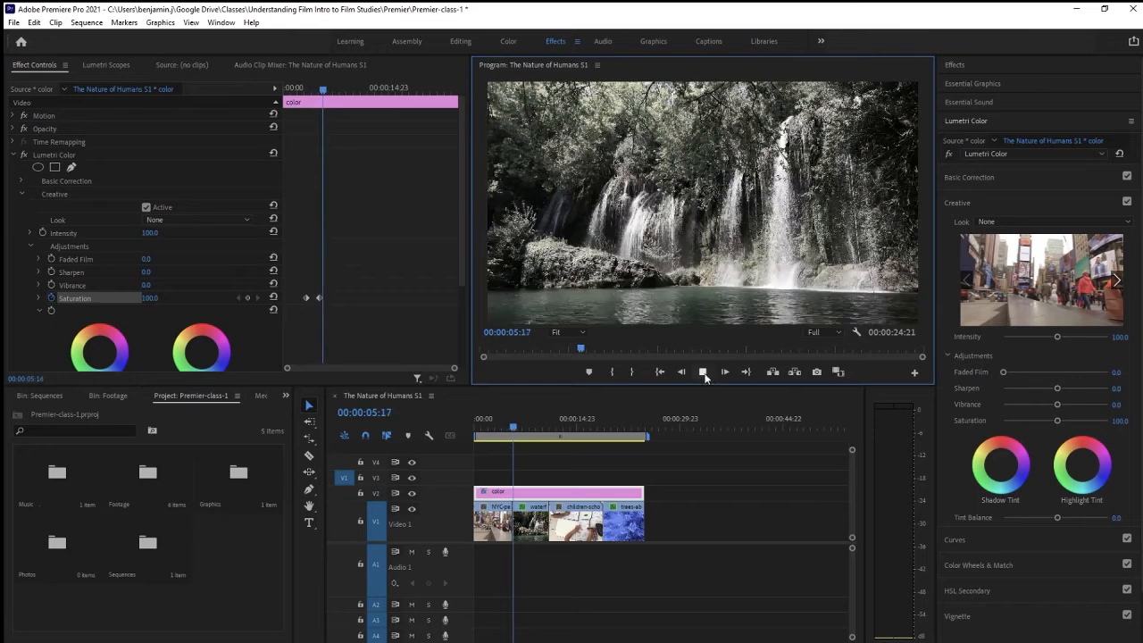
left_click(704, 371)
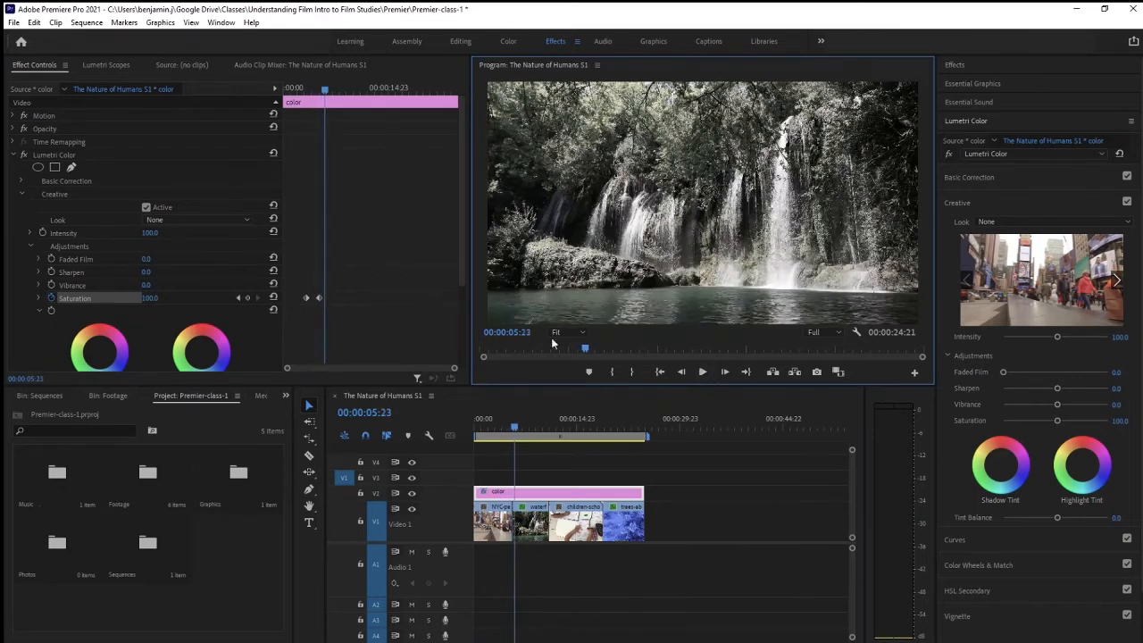
left_click_drag(324, 90, 305, 89)
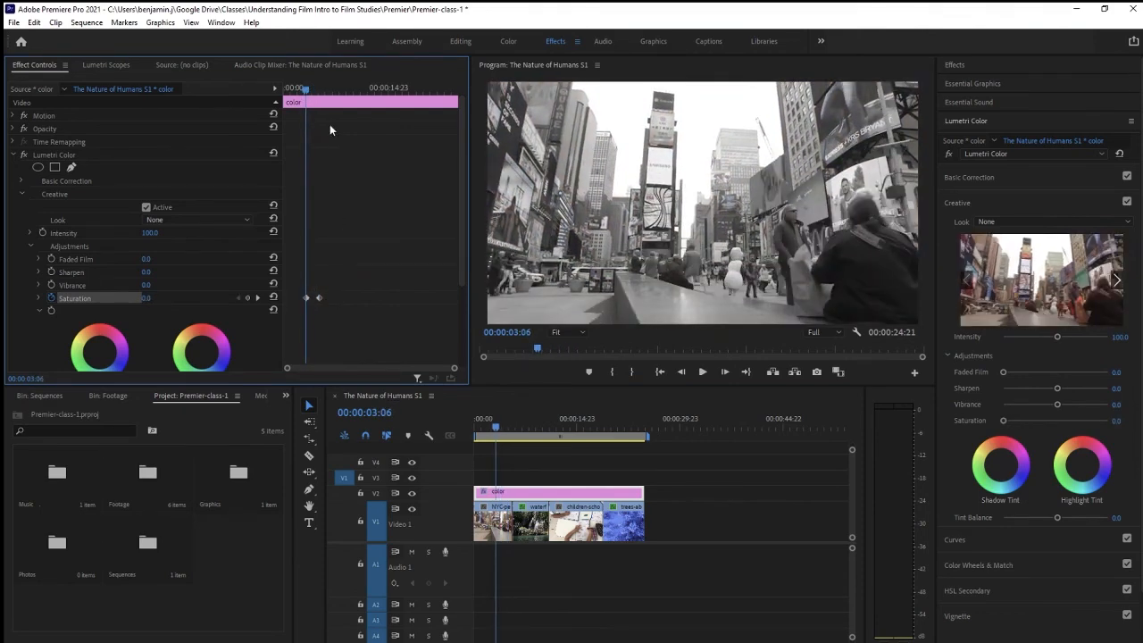
left_click_drag(312, 89, 301, 89)
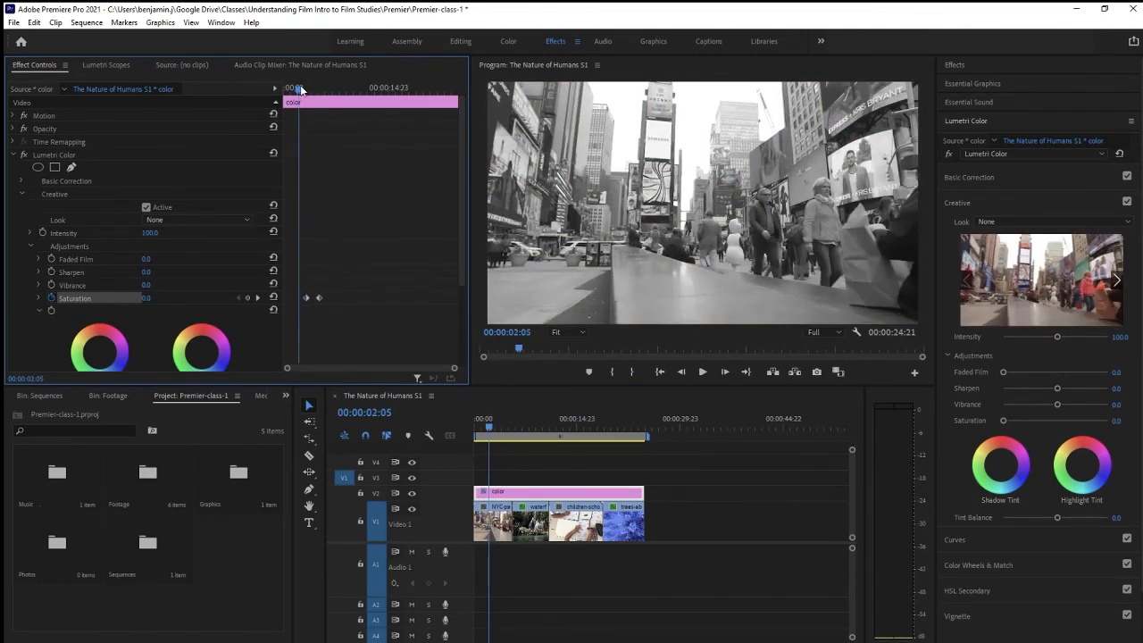
left_click(30, 248)
left_click(14, 155)
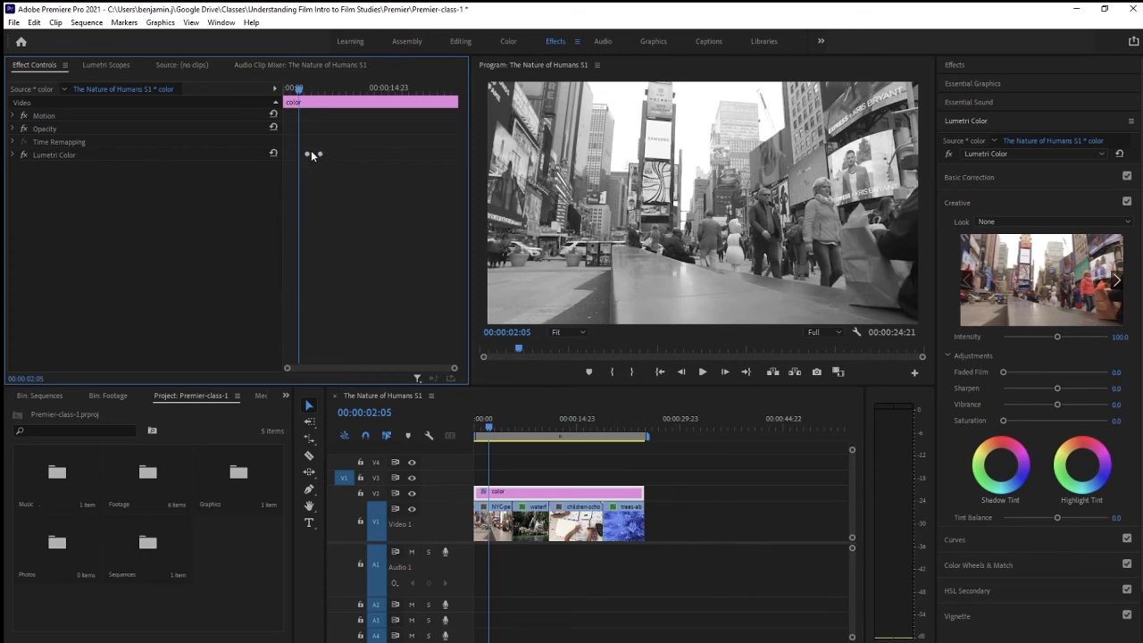
left_click(12, 156)
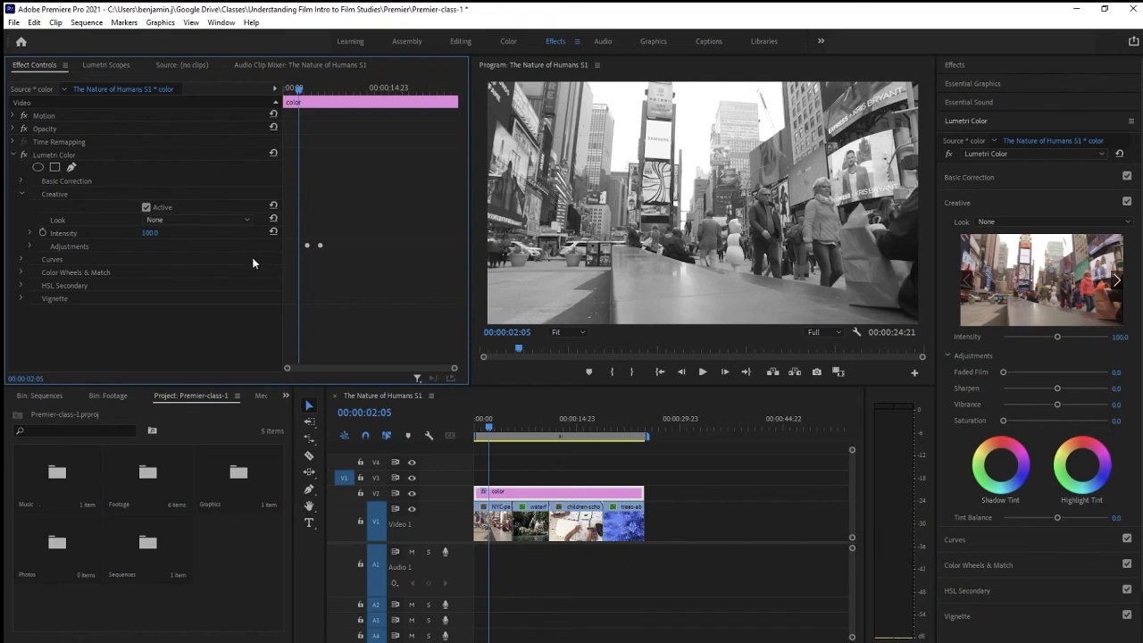
left_click(29, 245)
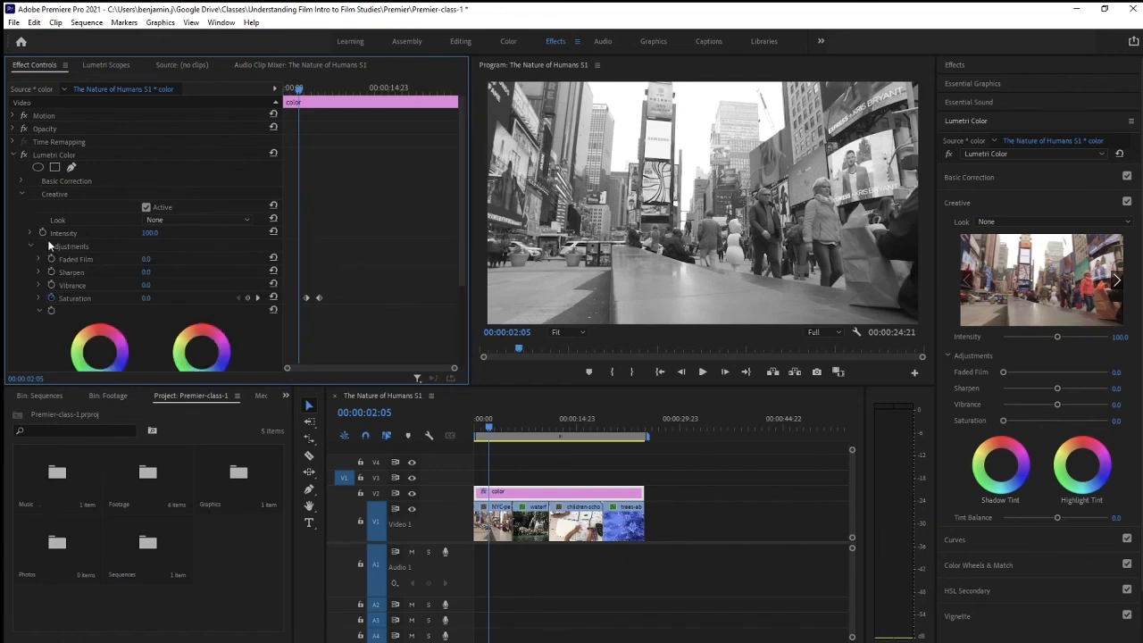
Step: Move the 100 Saturation keyframe closer to the first one to shorten the color fade, and preview it
mouse_move(320, 297)
left_mouse_down()
mouse_move(333, 295)
mouse_move(307, 298)
left_mouse_up()
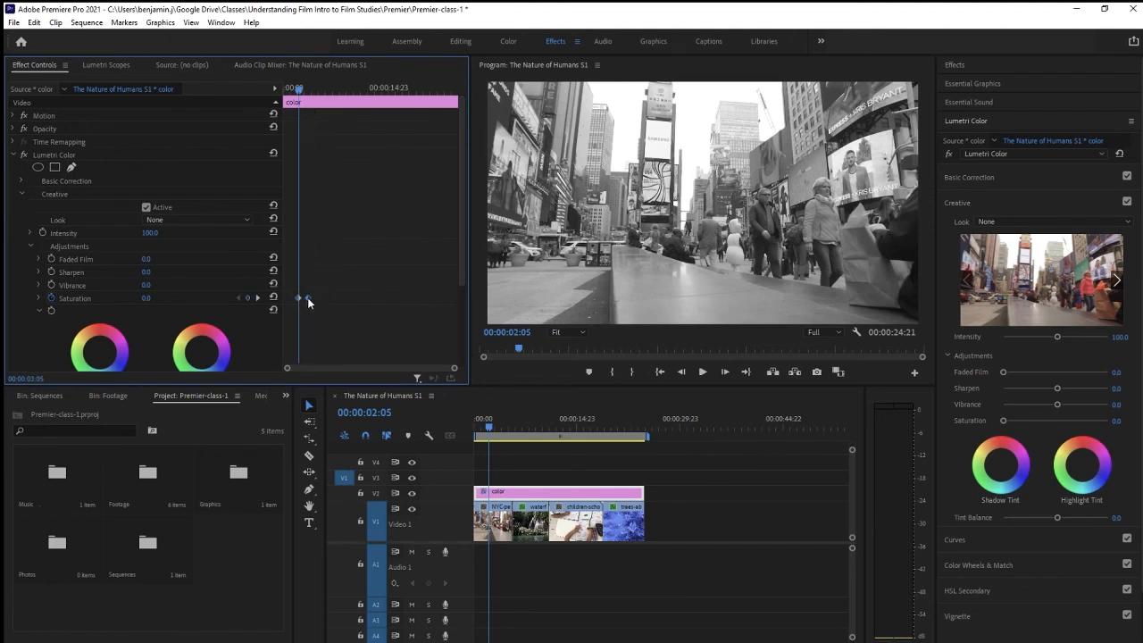
left_click(703, 372)
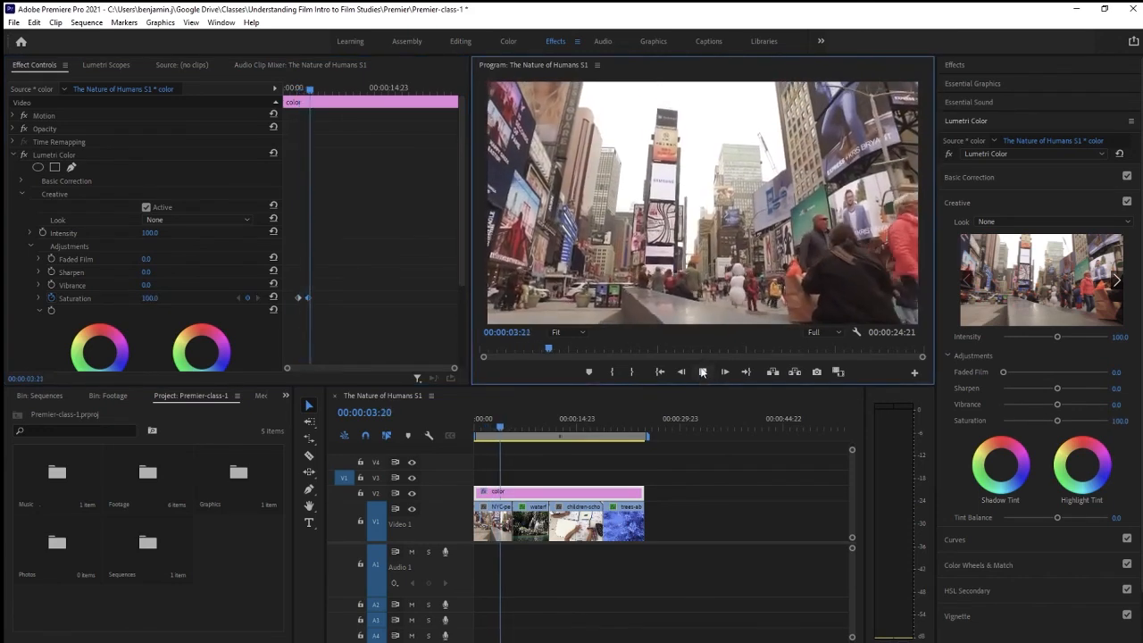
left_click(702, 371)
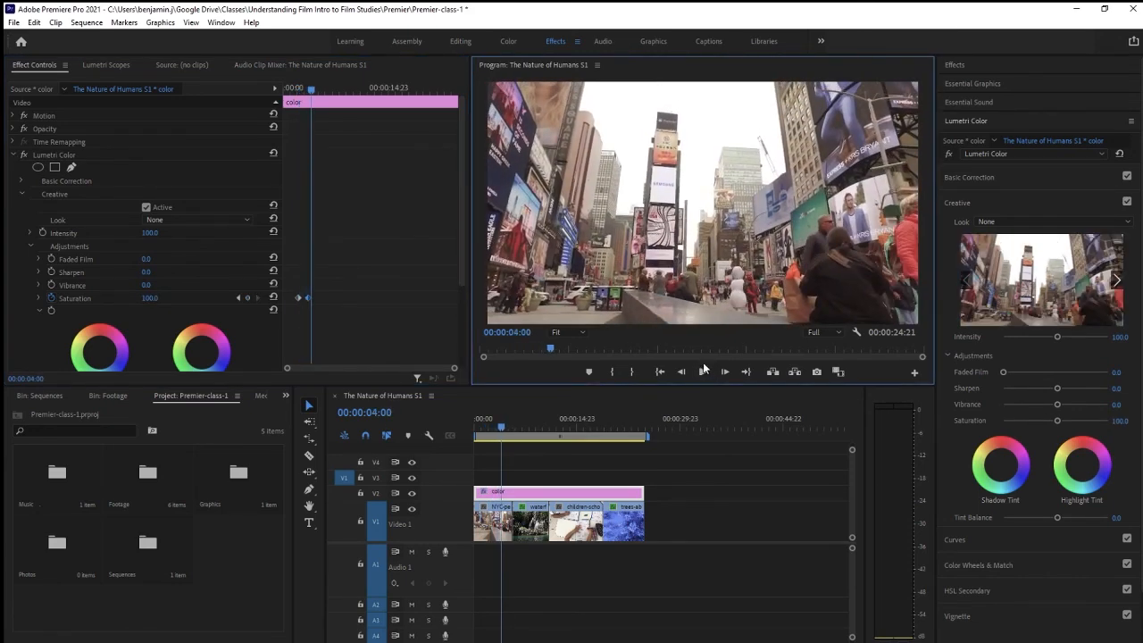